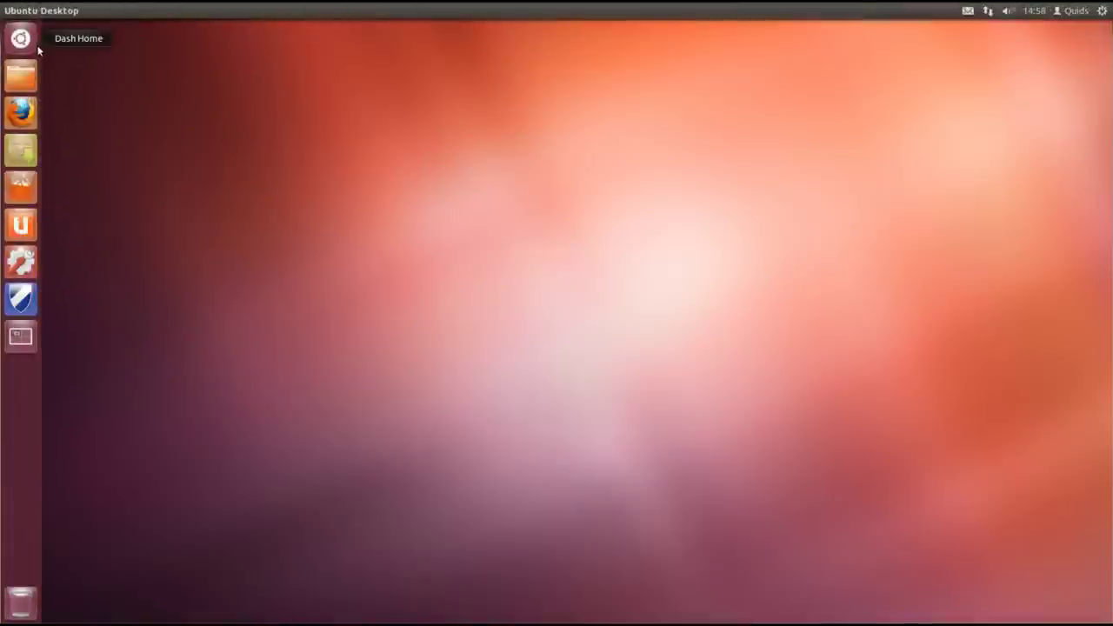
Launch the Terminal application from the Dash search.
key(super)
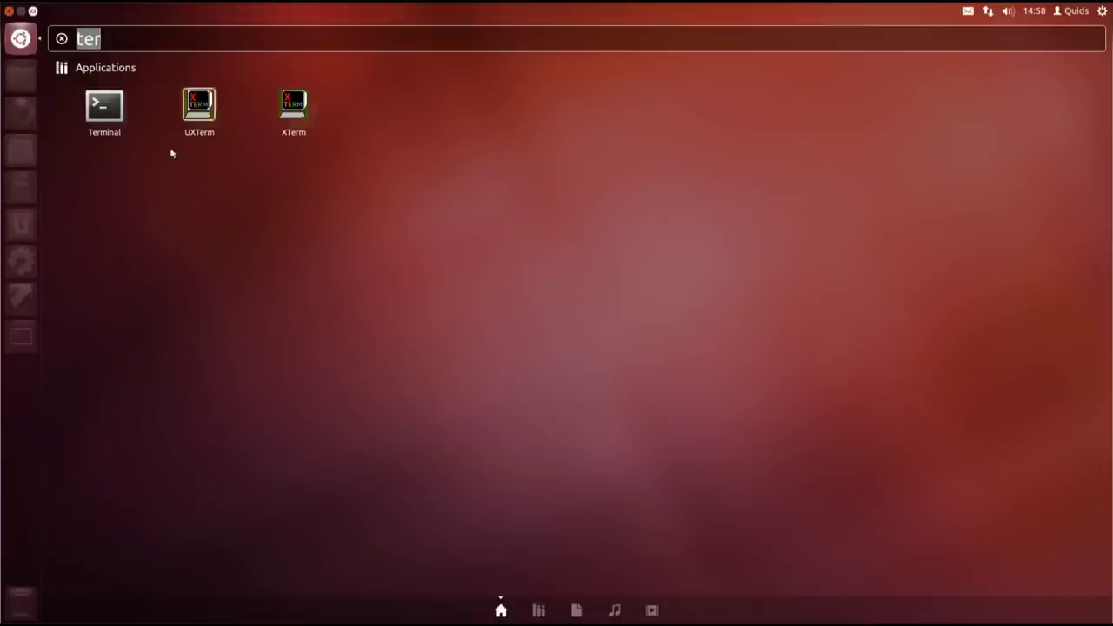
click(102, 128)
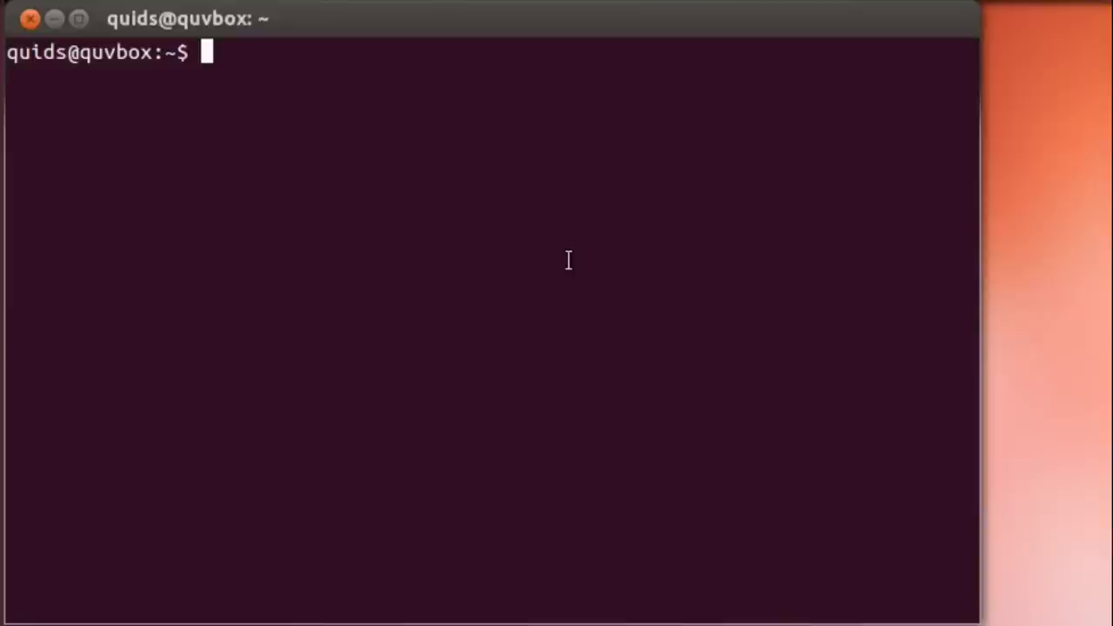
Open /etc/default/sabnzbdplus in nano with sudo, entering the account password.
text(sudo nan)
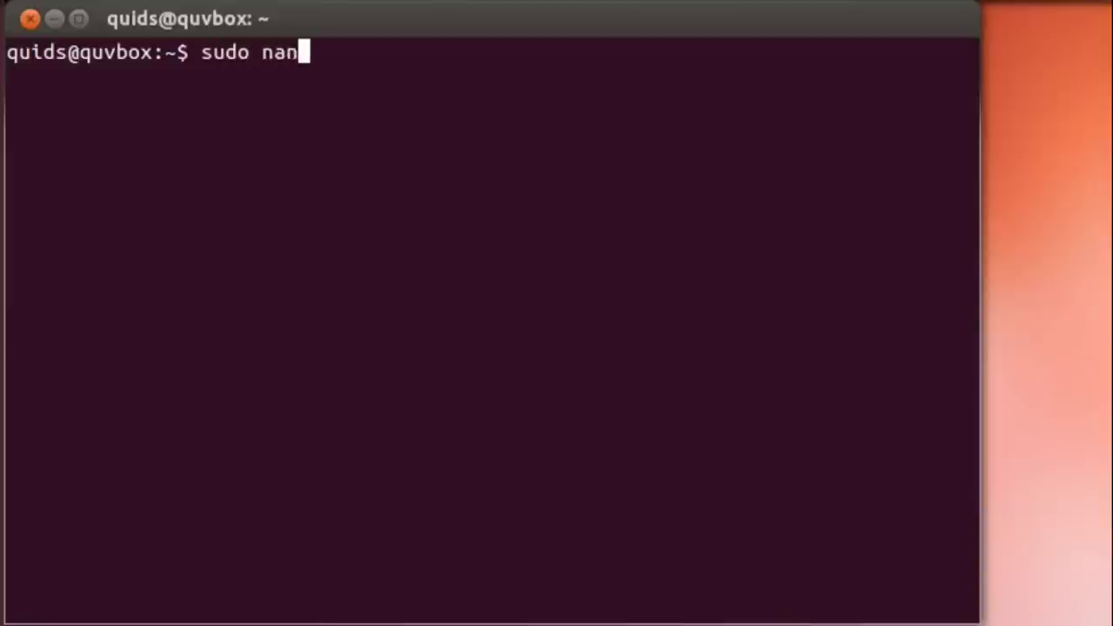
text(o /etc/)
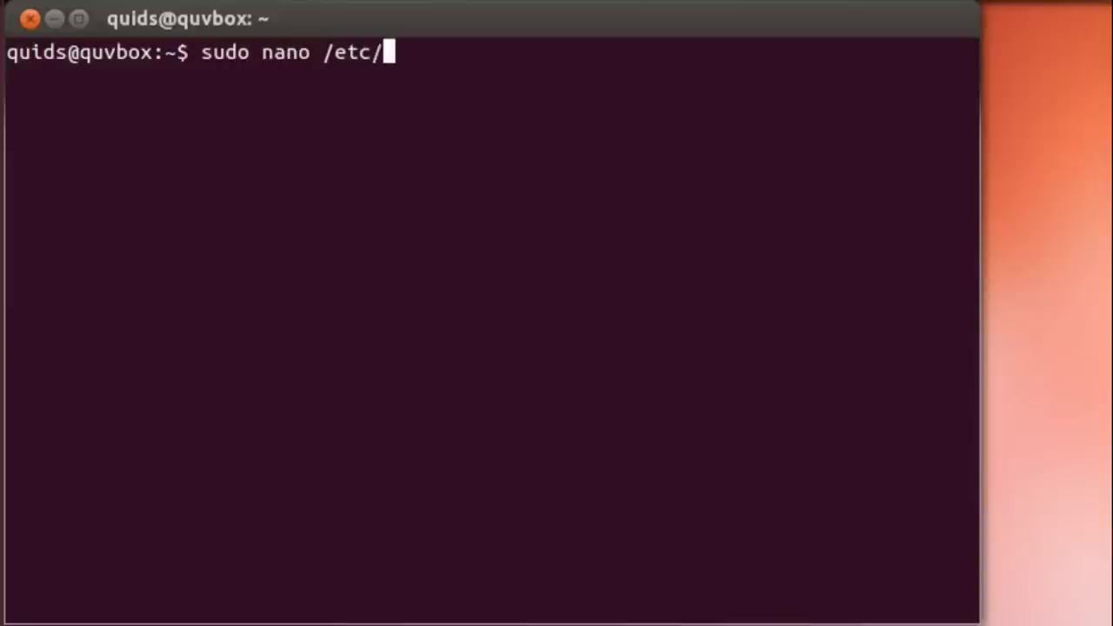
text(def)
key(Tab)
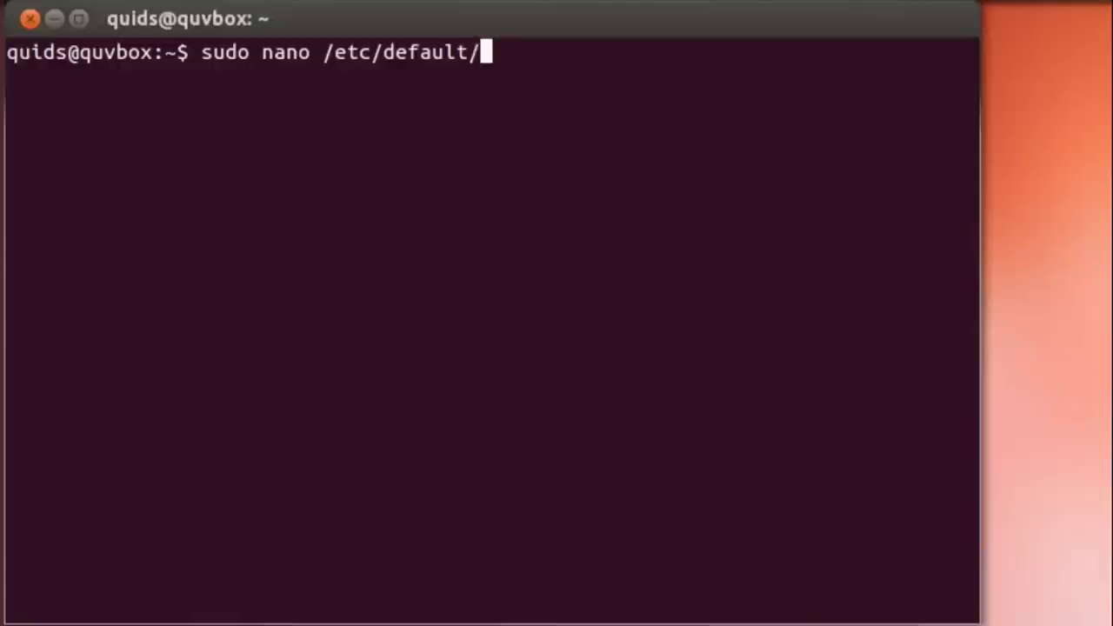
text(sa)
key(Tab)
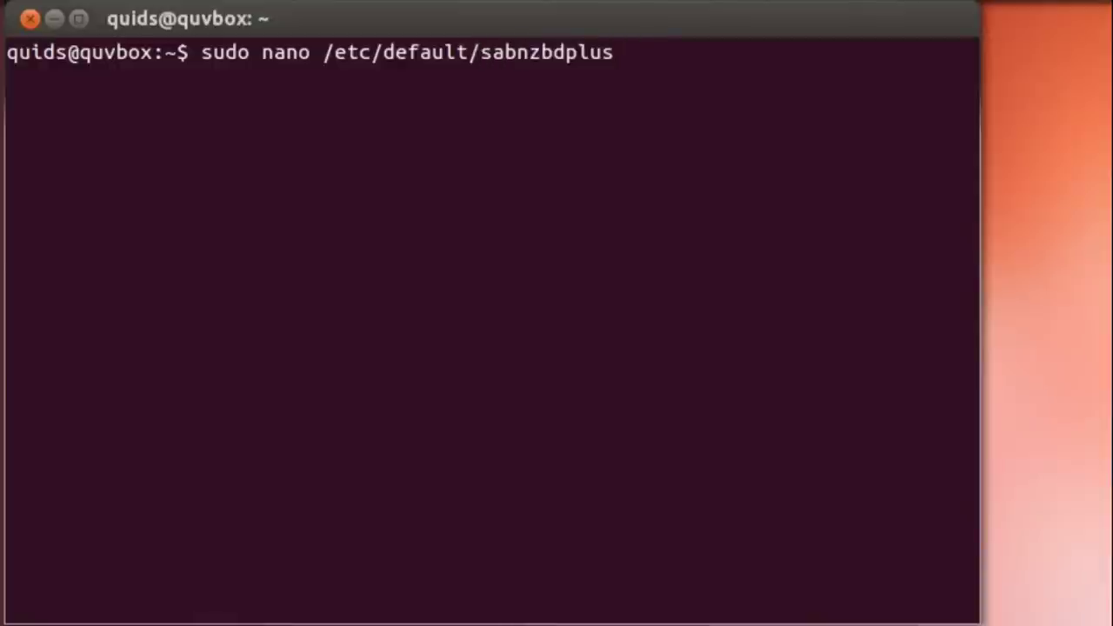
key(Return)
text(********)
key(Return)
key(Down)
key(Down)
key(Down)
key(Down)
key(Down)
key(Down)
key(Down)
key(Down)
key(Down)
key(Down)
key(Down)
key(Down)
Set USER to your username, HOST to 0.0.0.0 and PORT to 8081.
key(End)
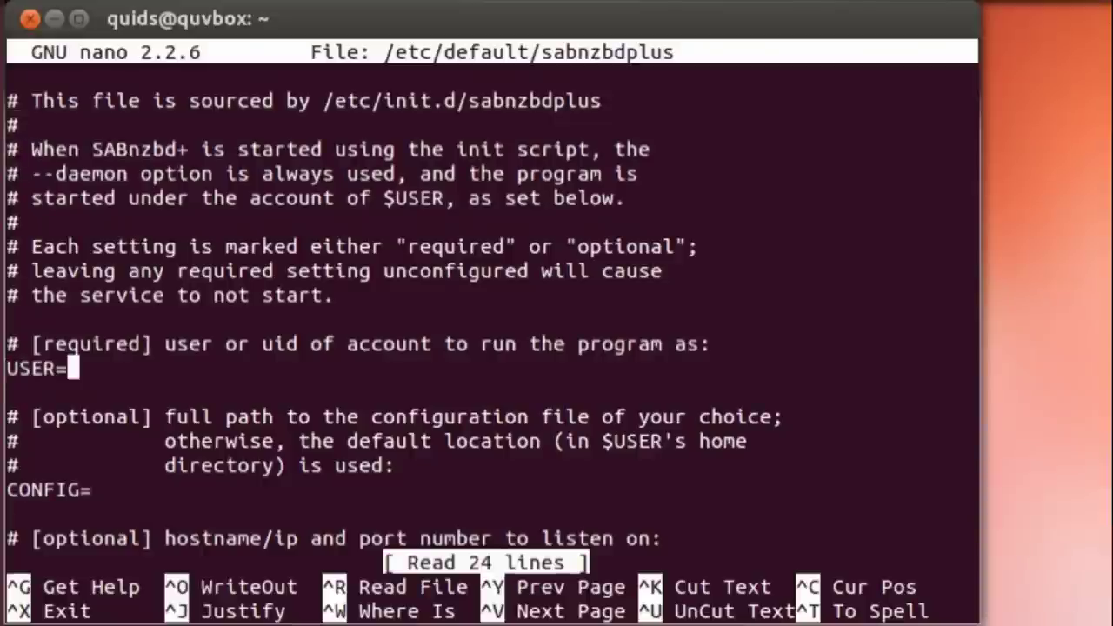
text(quids)
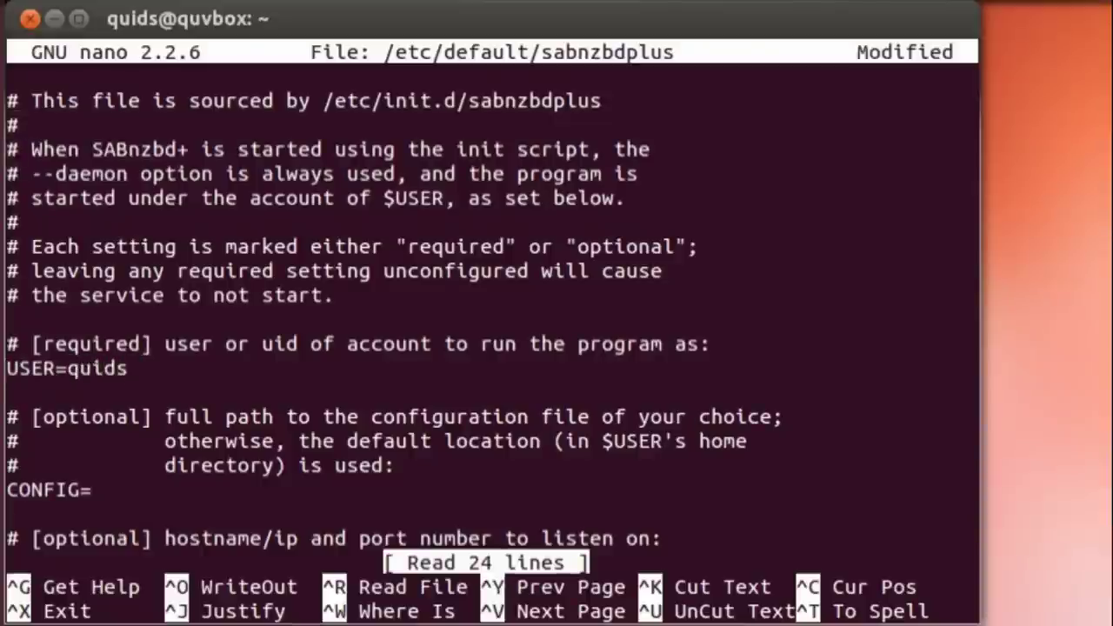
key(Down)
key(Down)
key(Down)
key(Down)
key(Down)
key(Down)
key(Down)
key(Down)
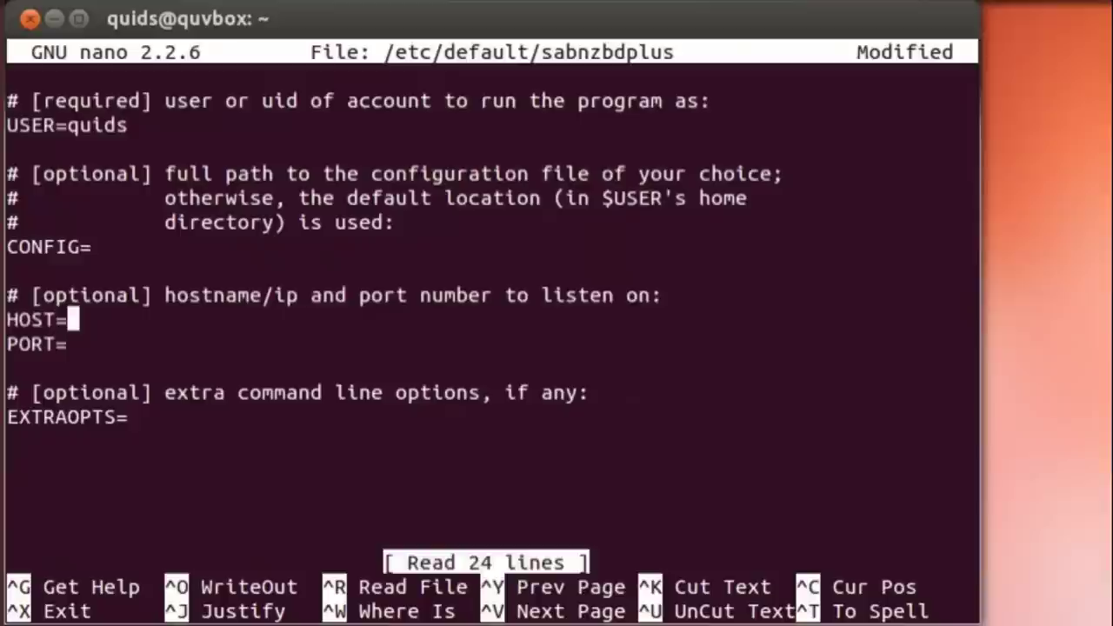
key(Down)
key(Up)
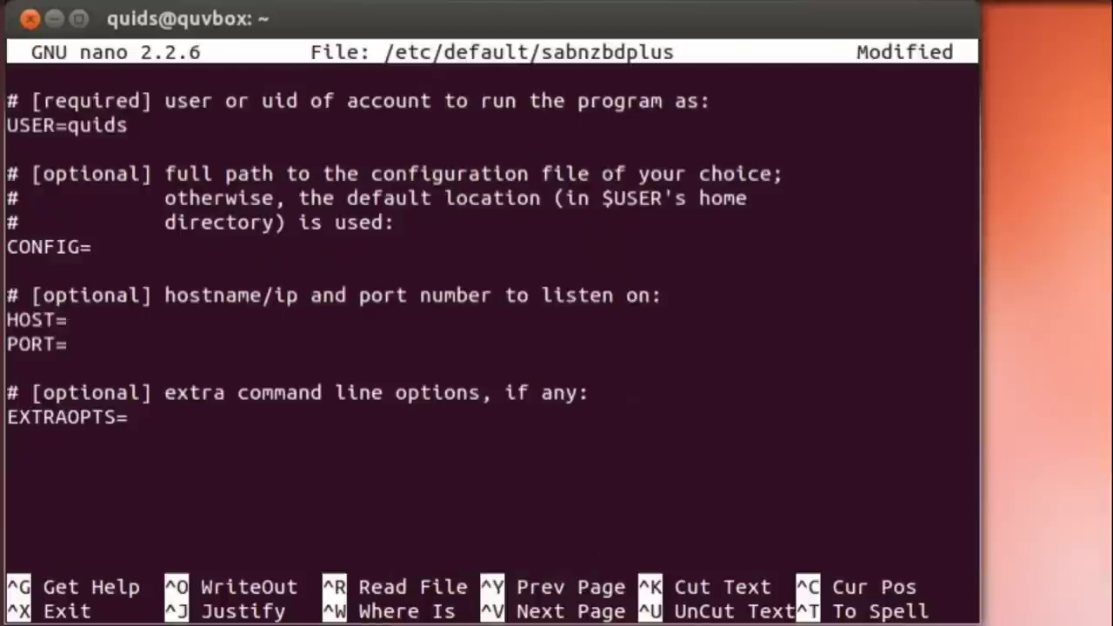
text(0.0.0.0)
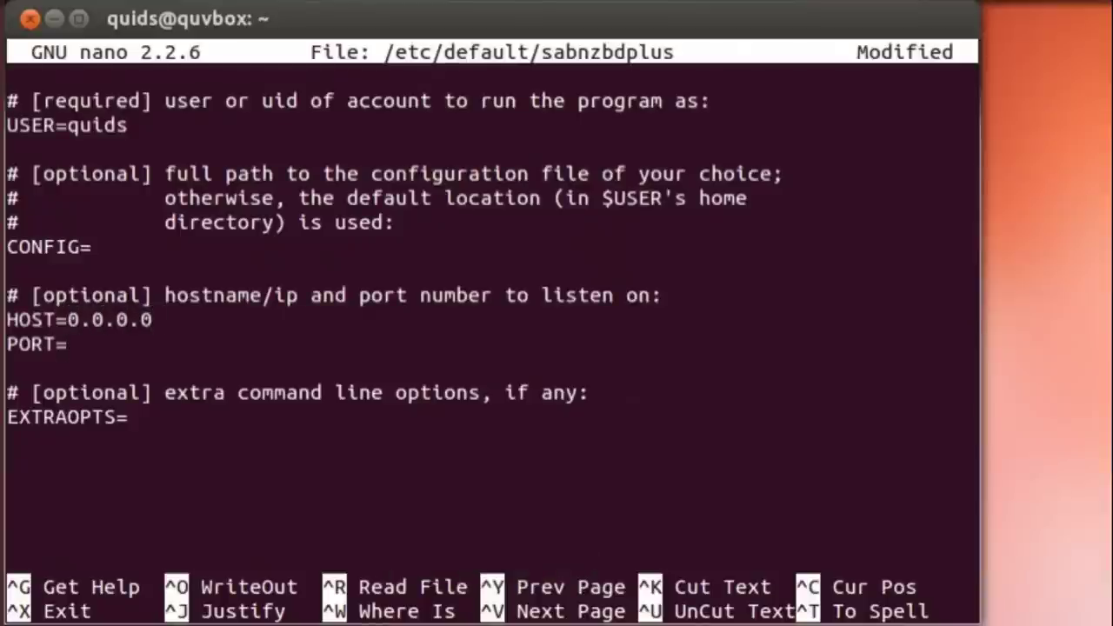
key(Down)
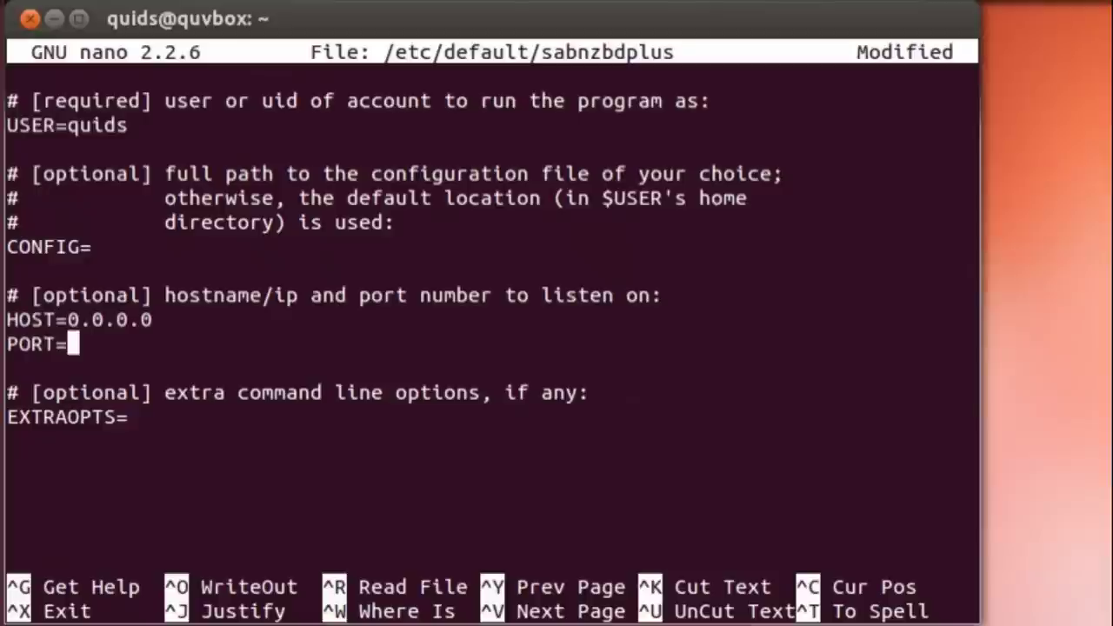
text(8)
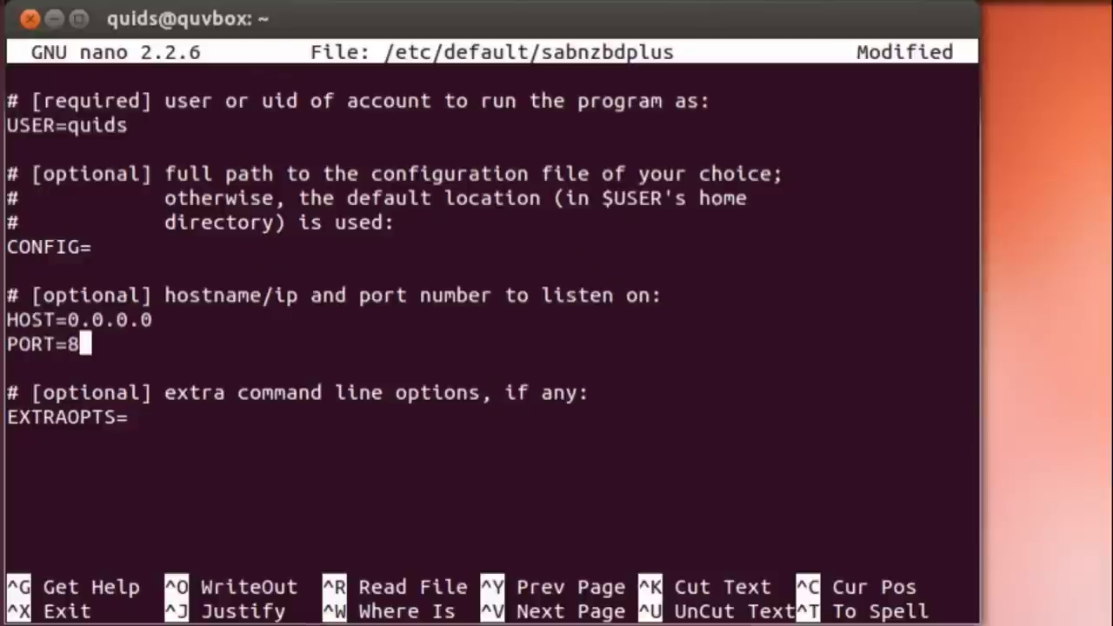
text(081)
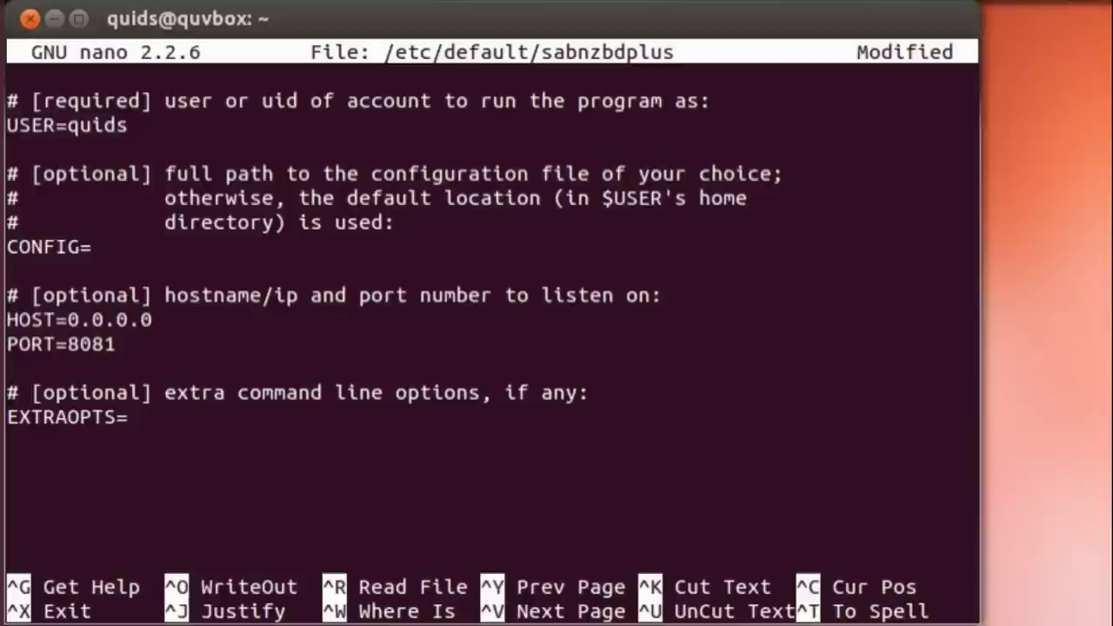
Save the file and start the sabnzbdplus service.
key(ctrl+x)
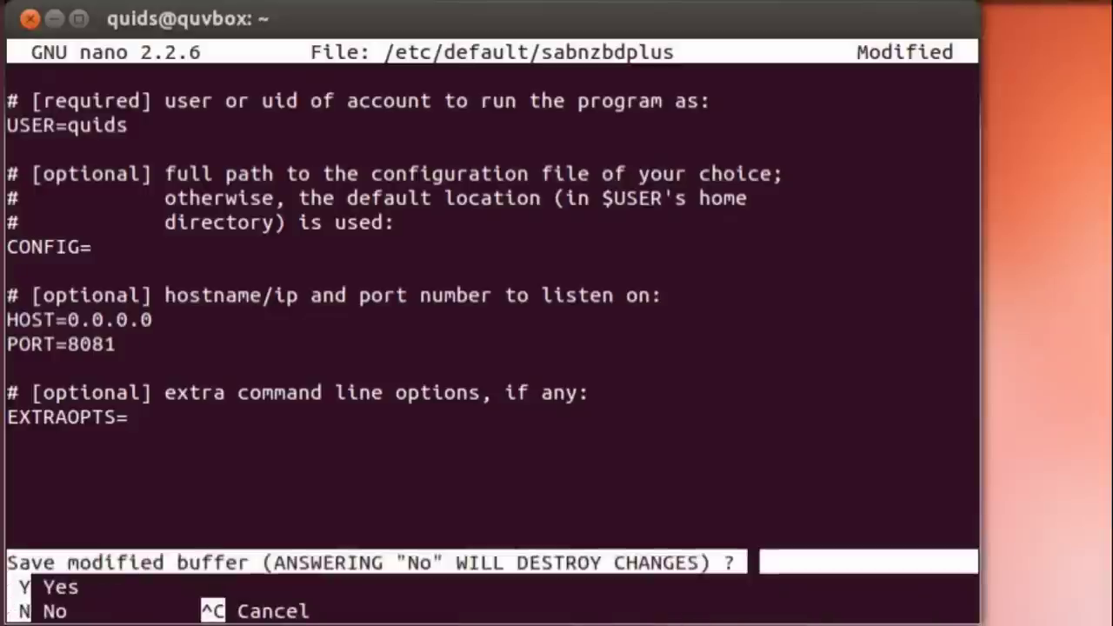
key(y)
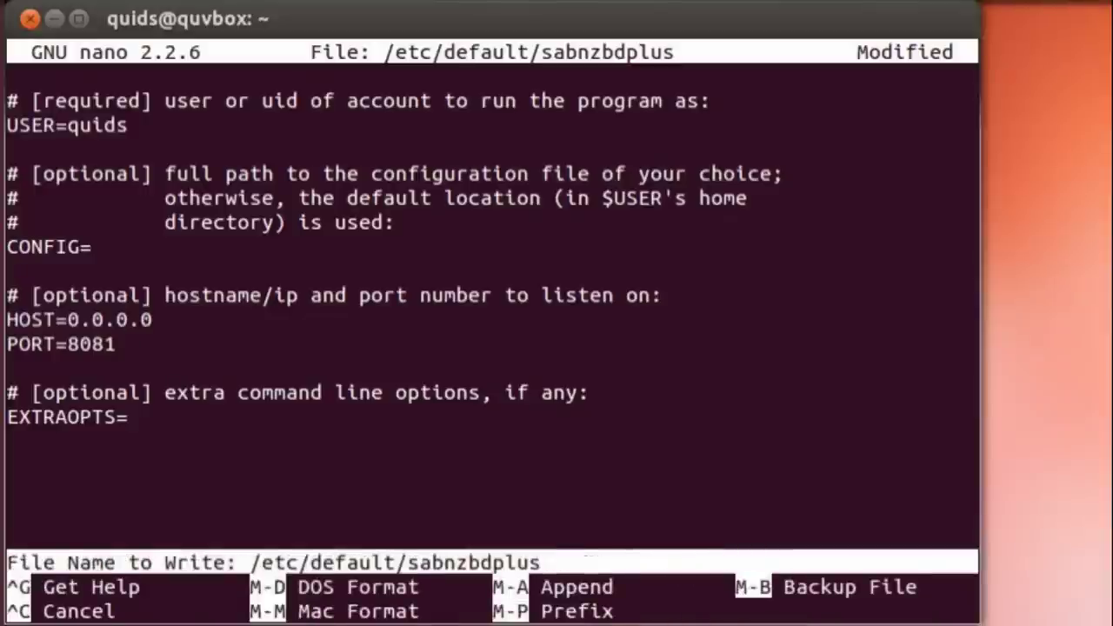
key(Return)
text(sudo )
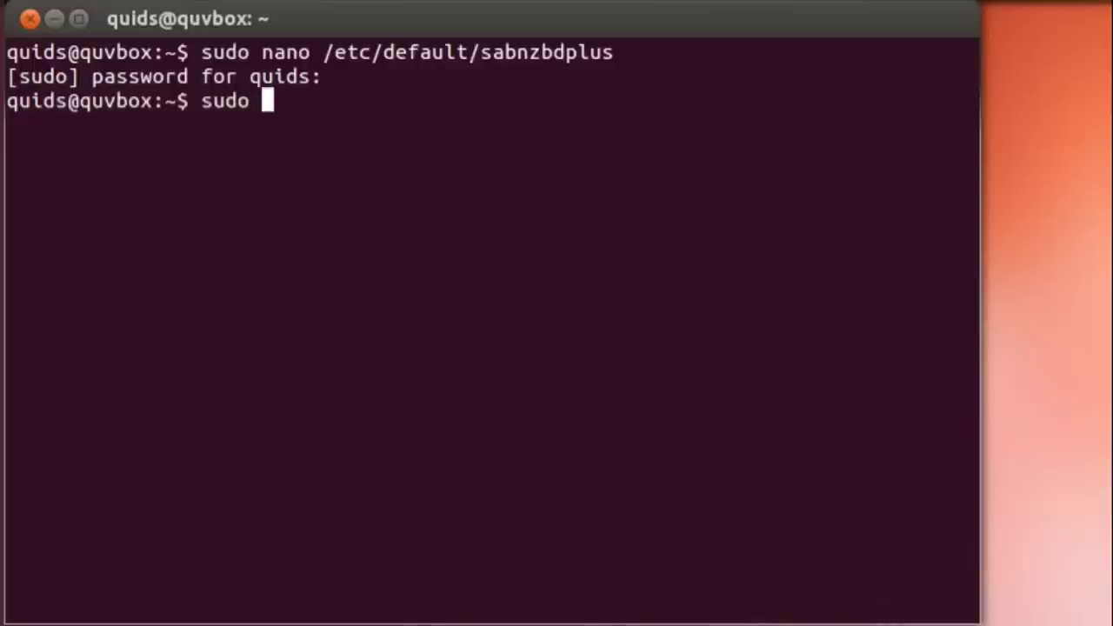
text(service )
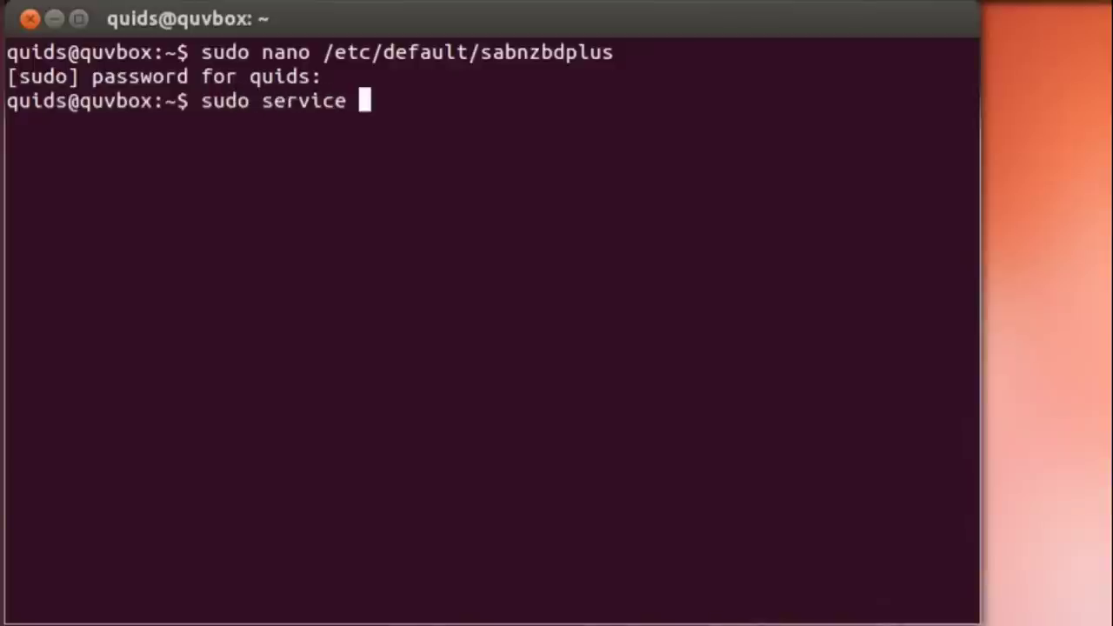
text(sabnzbdplus st)
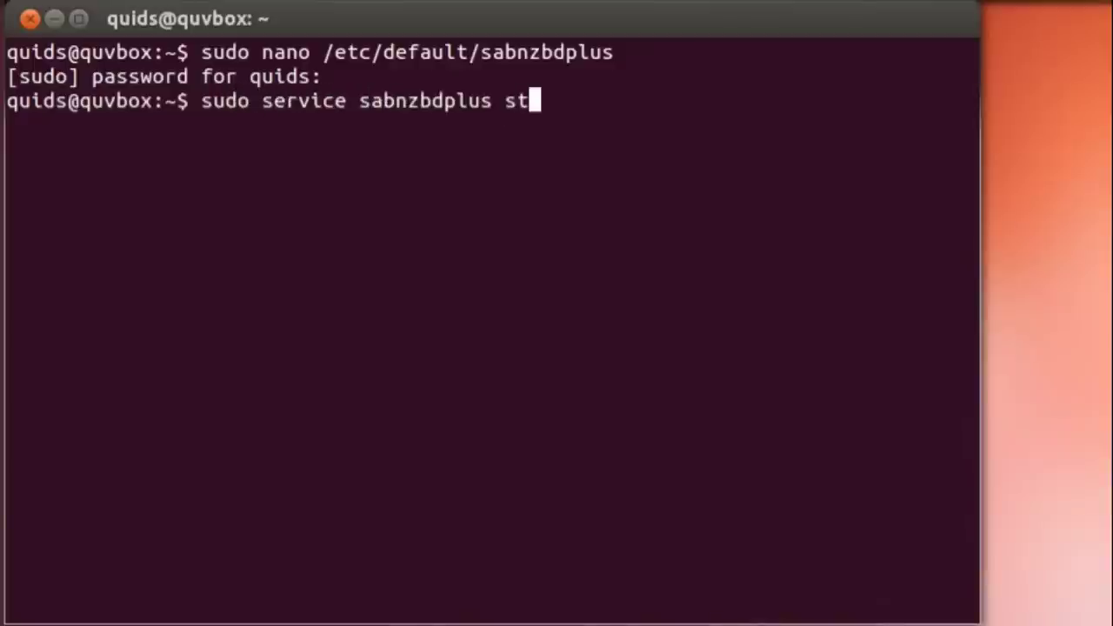
text(art)
key(Return)
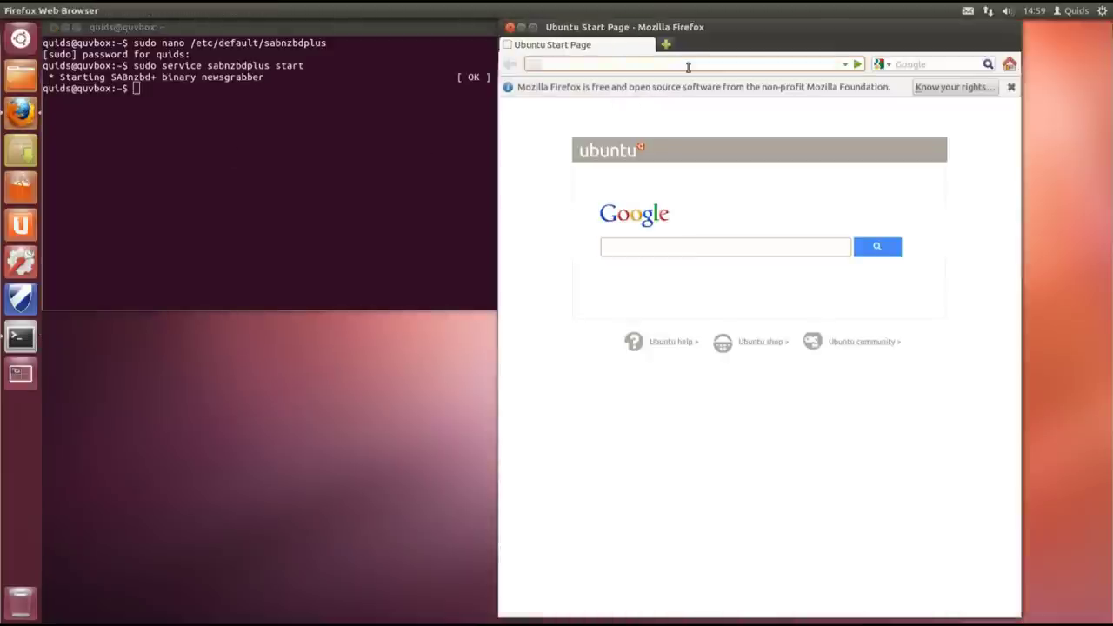
Load the SABnzbd page at localhost in Firefox and maximize the window.
text(loca)
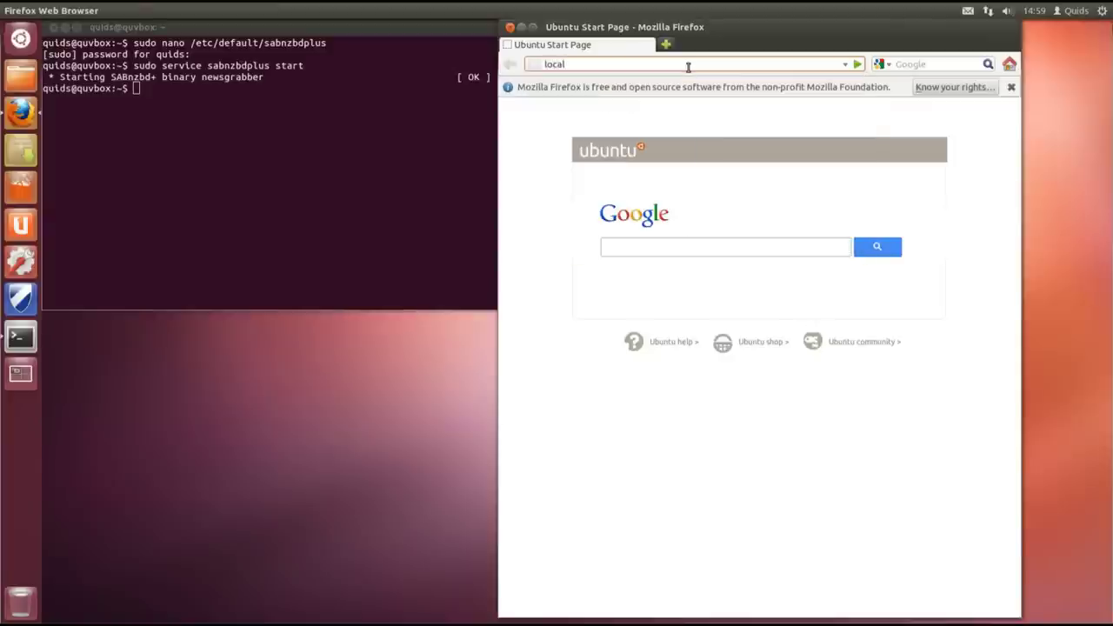
text(l)
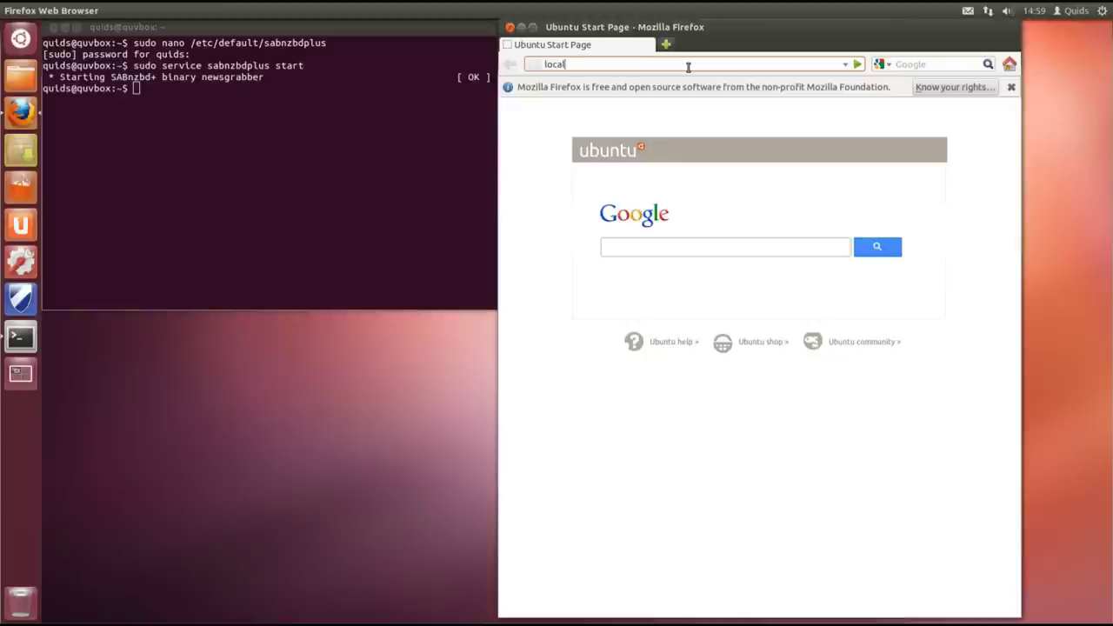
text(host:8080)
key(Return)
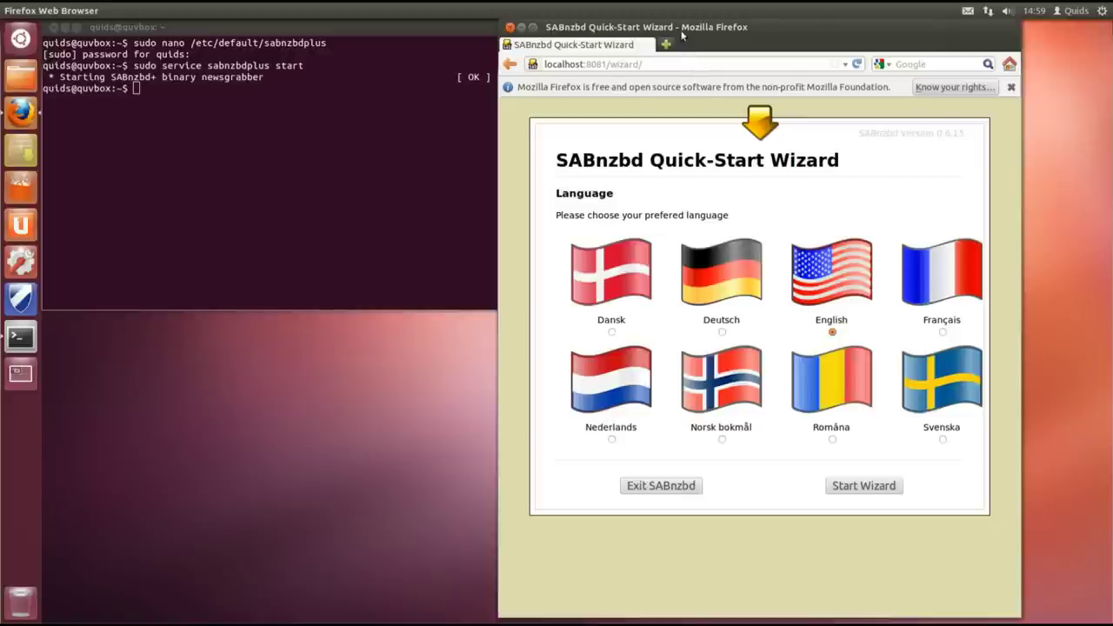
double_click(682, 32)
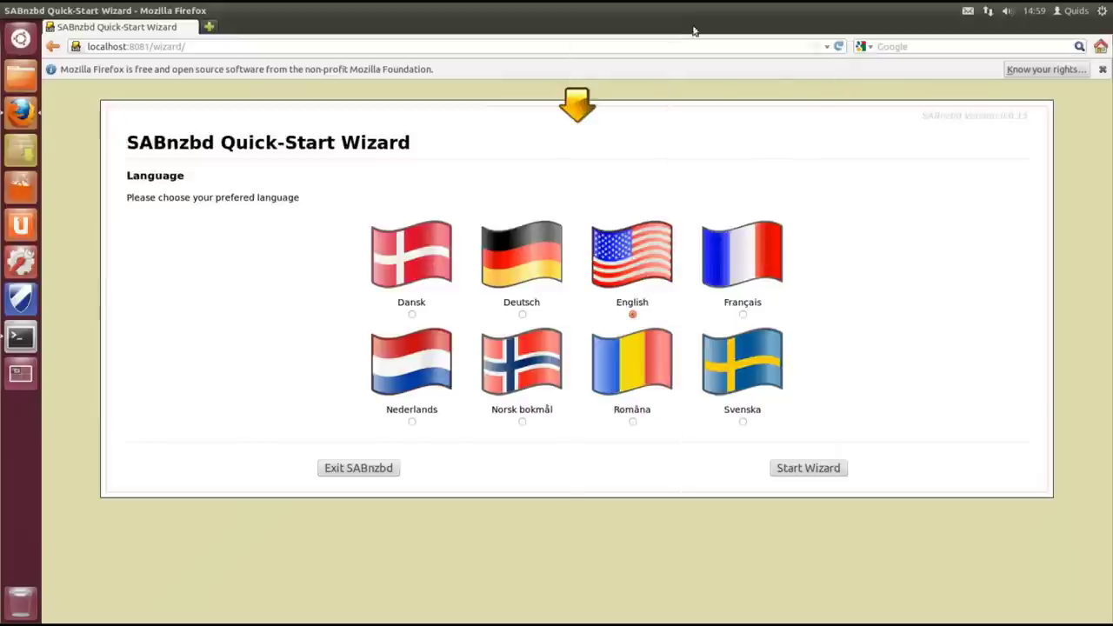
Start the wizard in English, glance at the Giganews tab, then return to Astraweb.
click(809, 468)
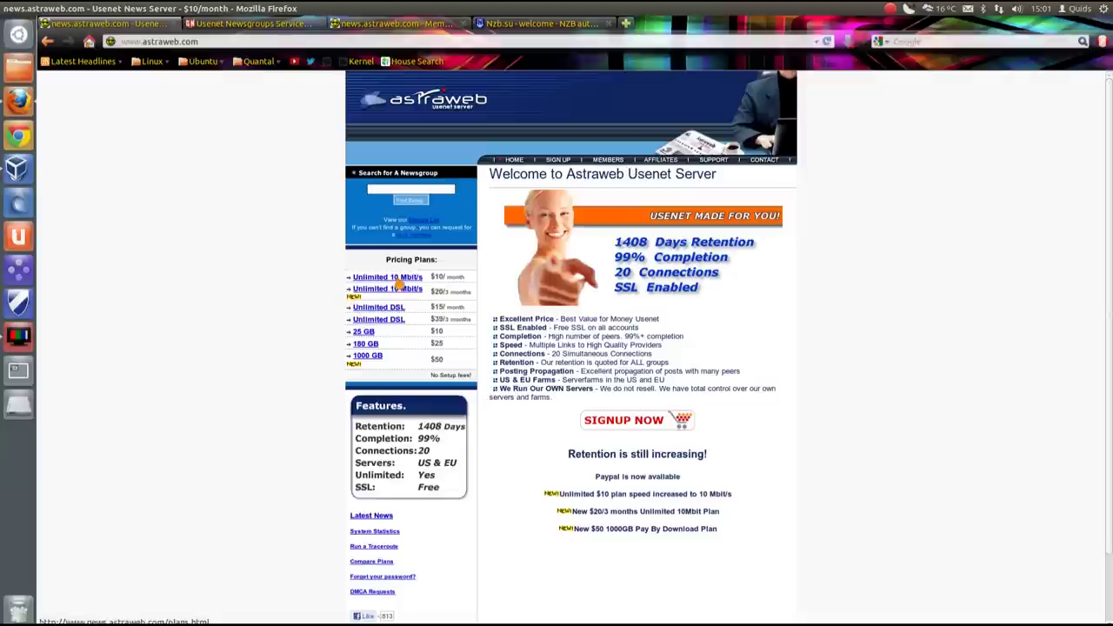
click(233, 23)
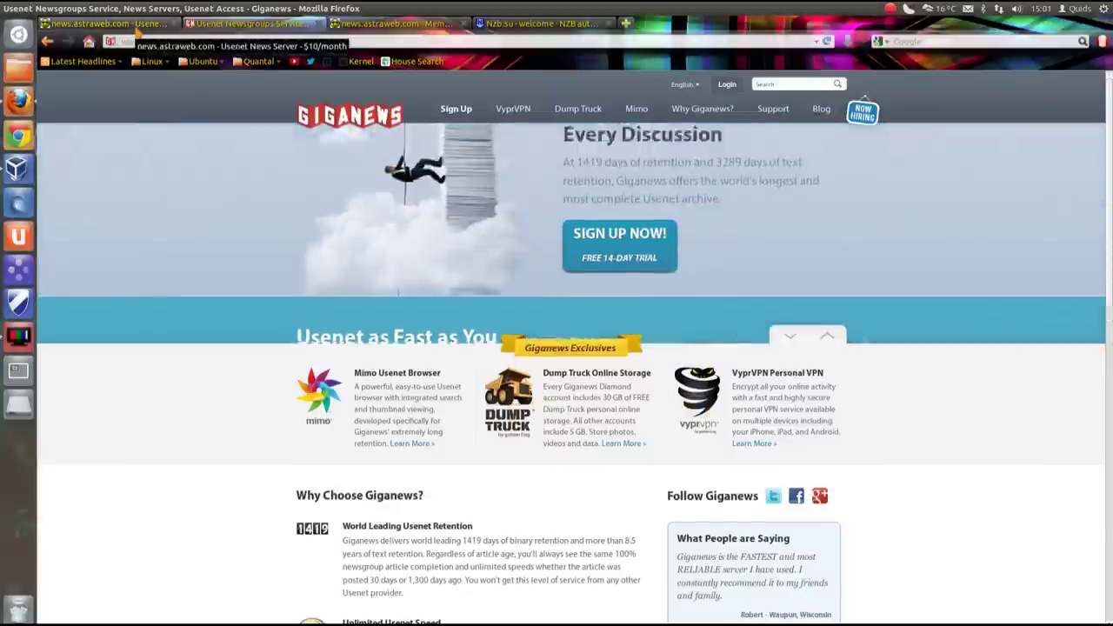
click(104, 24)
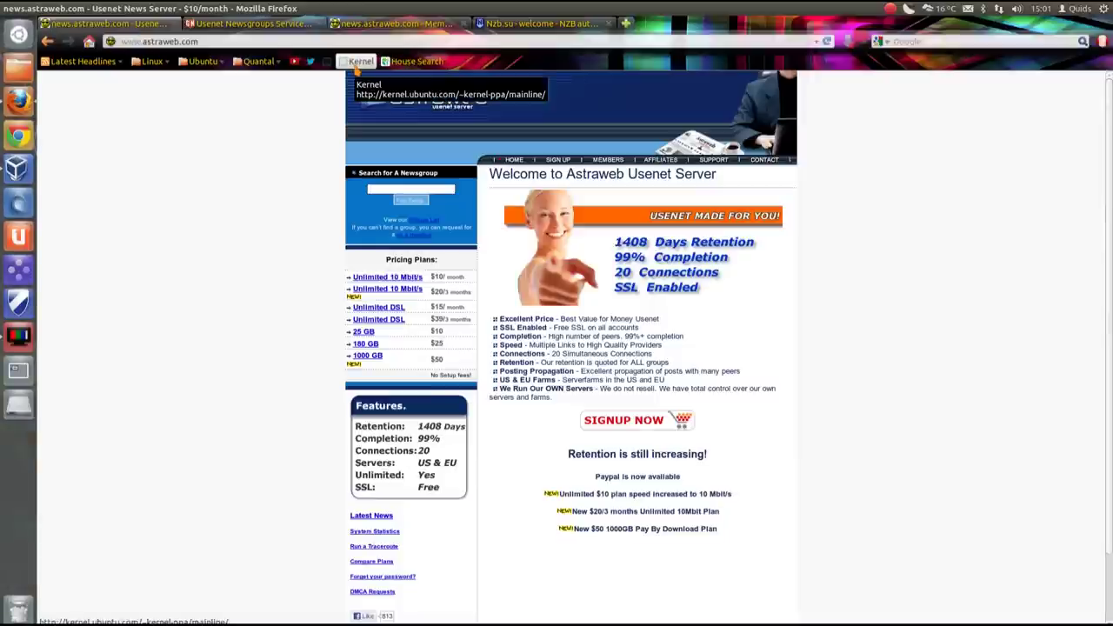
Copy the ssl-eu.astraweb.com hostname from Astraweb's member details into a fresh tab.
click(393, 24)
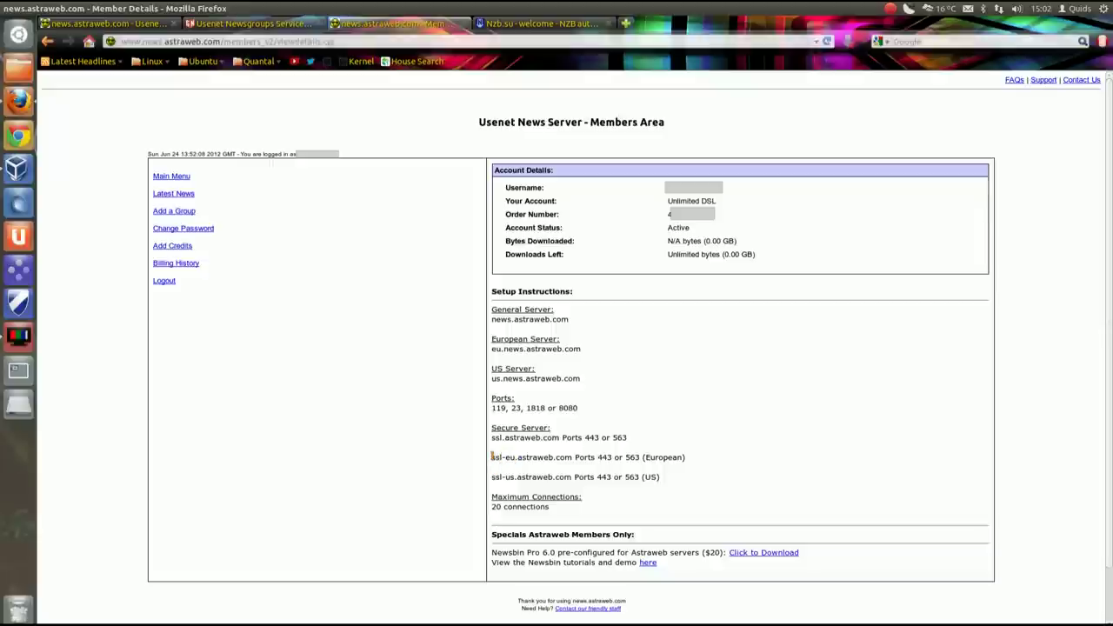
drag(492, 456, 571, 458)
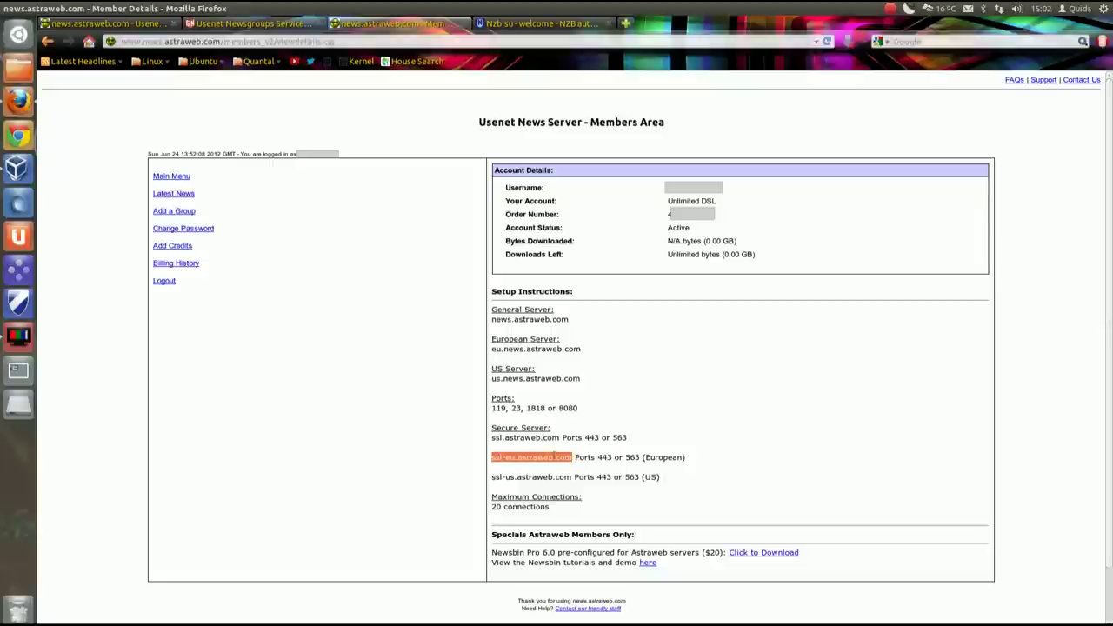
right_click(555, 460)
click(562, 486)
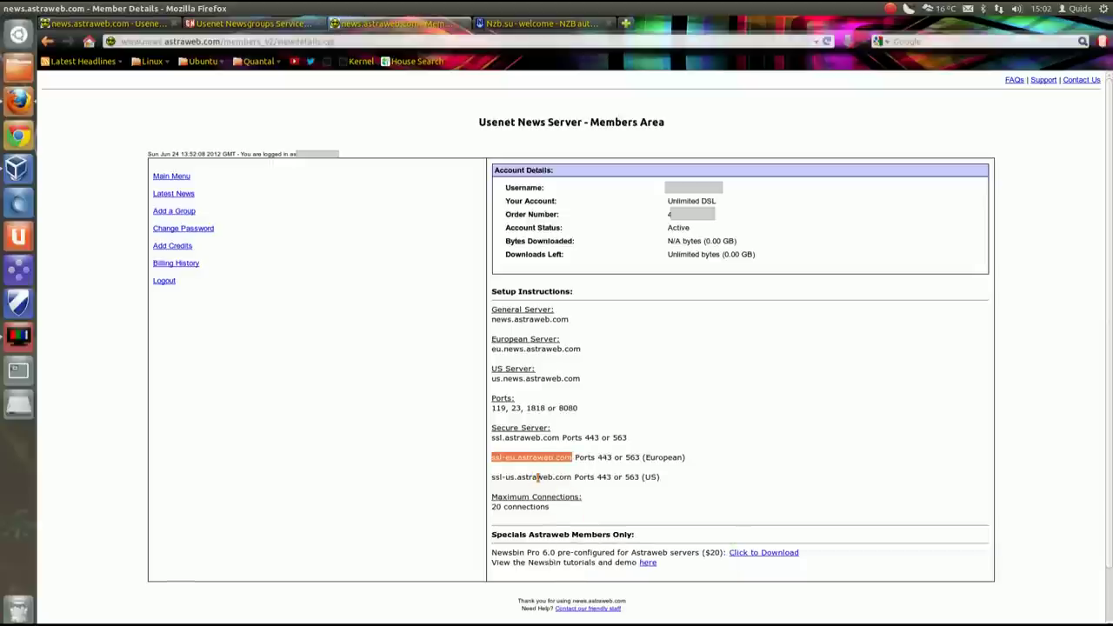
click(626, 23)
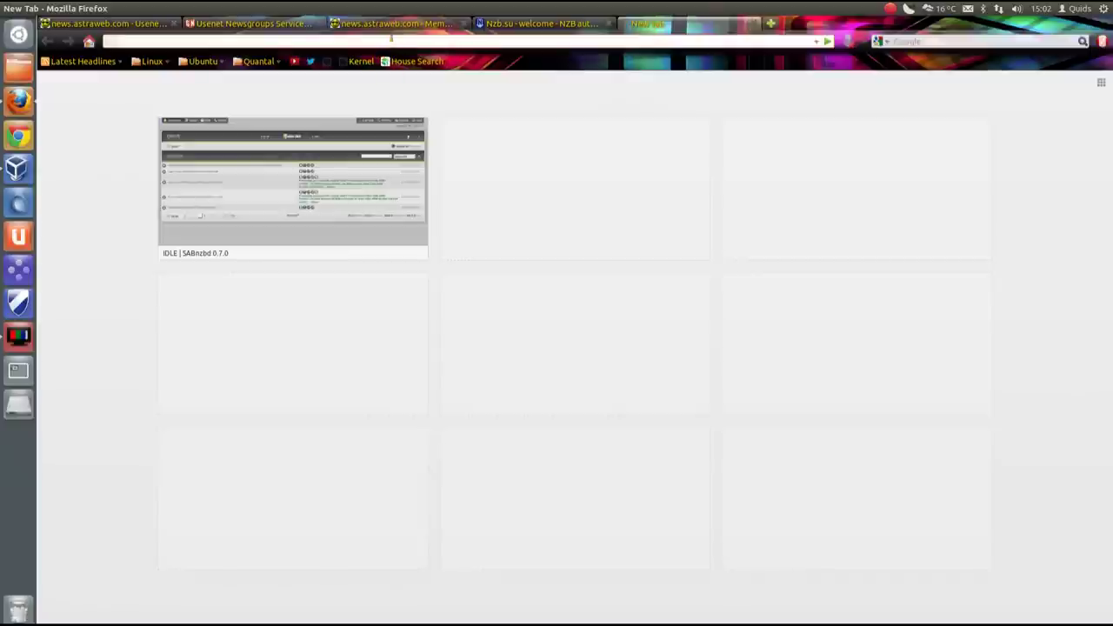
Start the wizard at 192.168.62.32:8081 with host ssl-eu.astraweb.com and port 563.
text(192.)
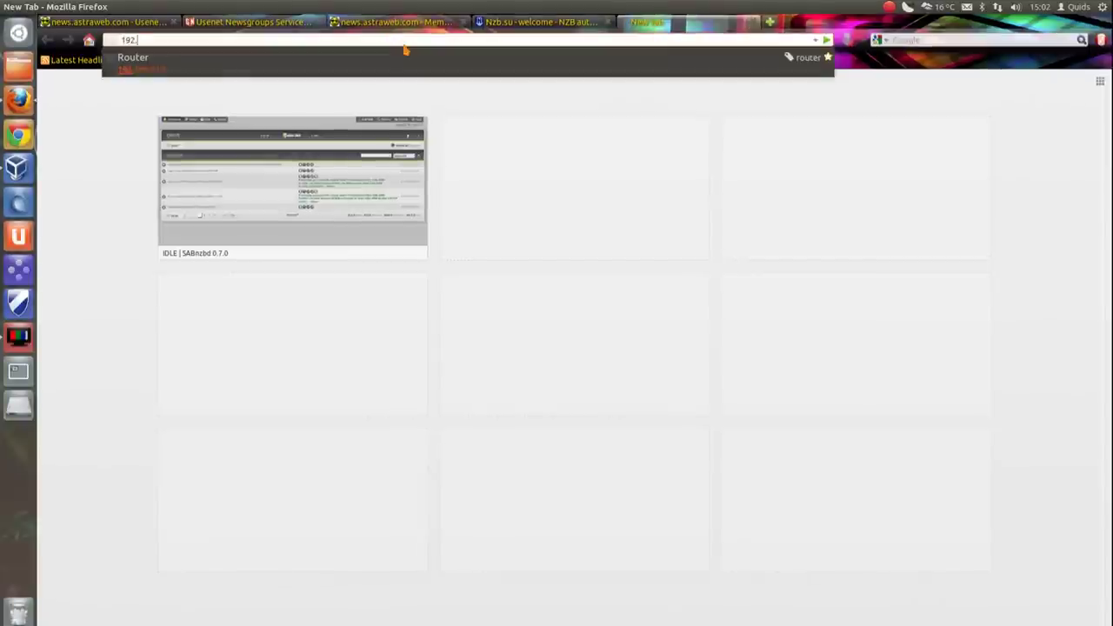
text(168.62.32:8081)
key(Return)
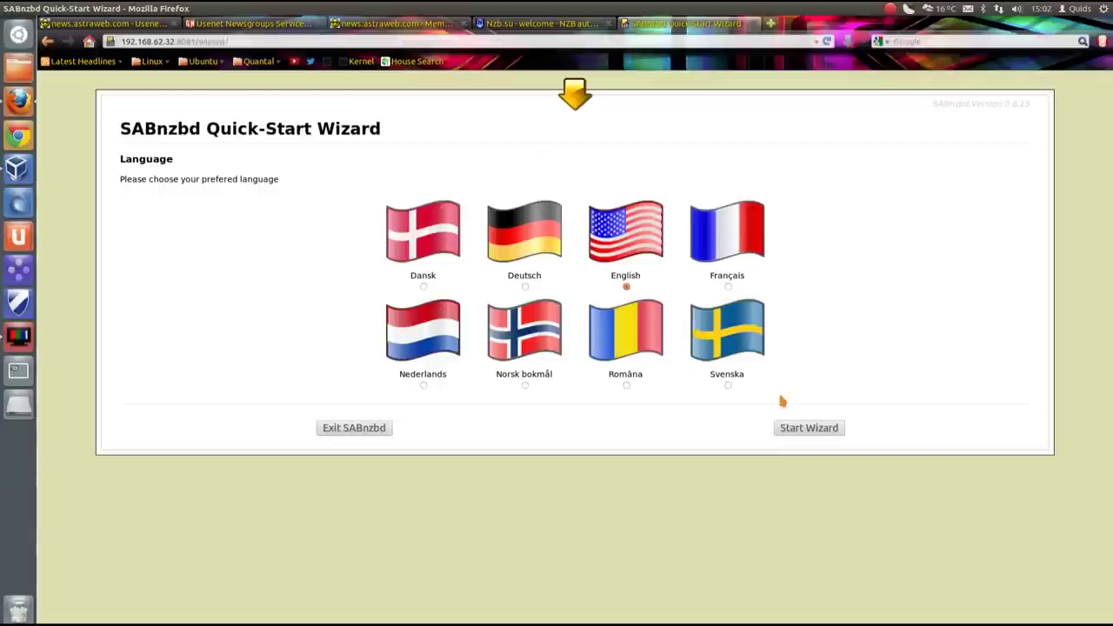
click(806, 430)
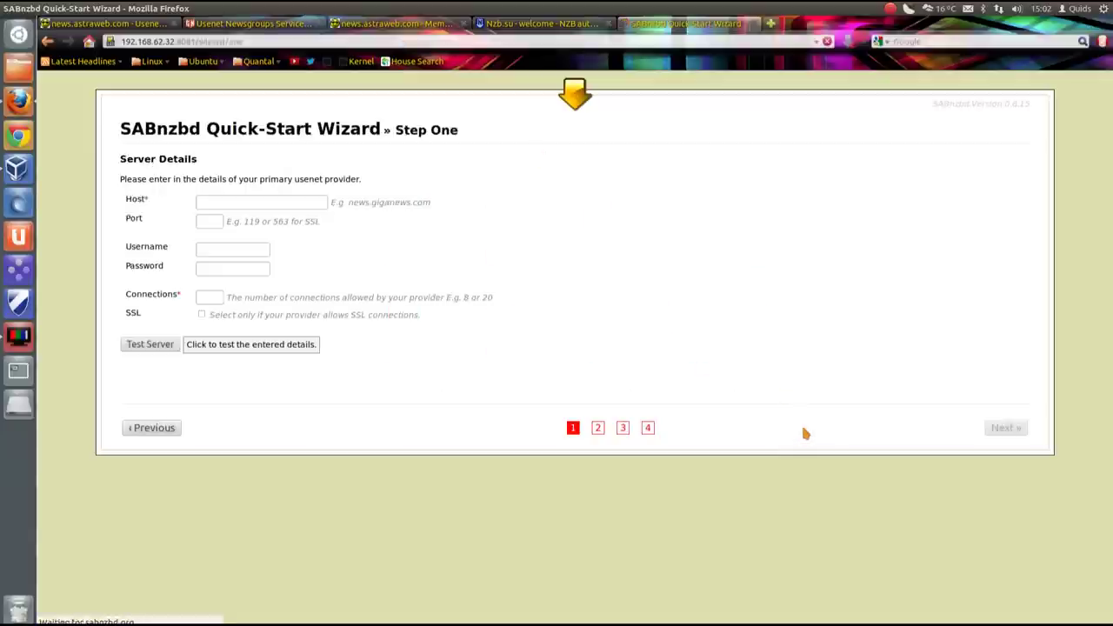
click(263, 204)
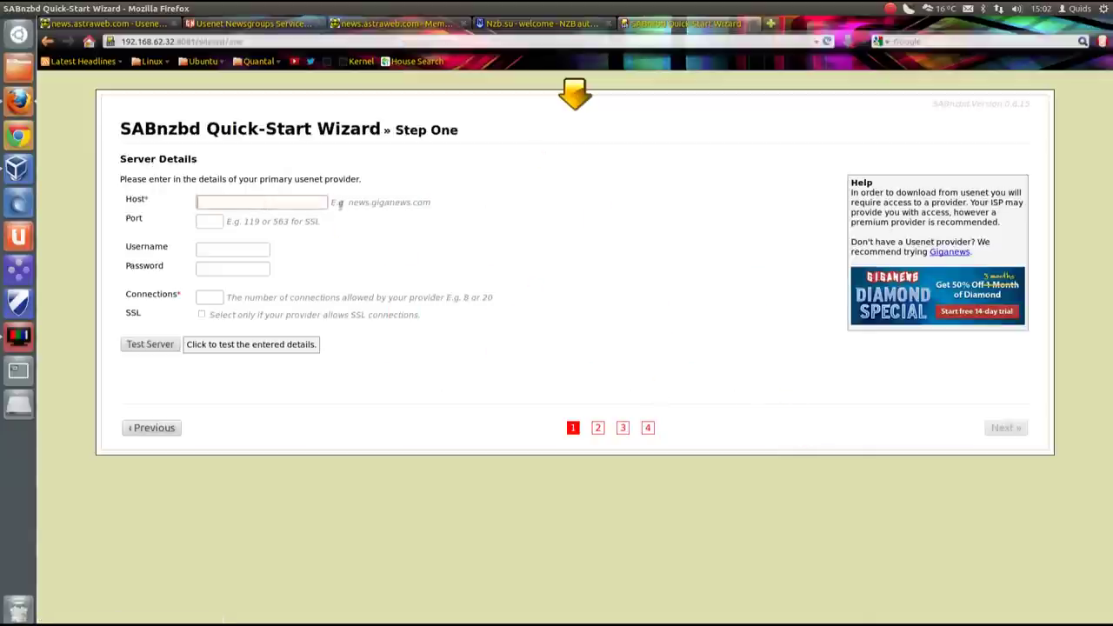
key(ctrl+v)
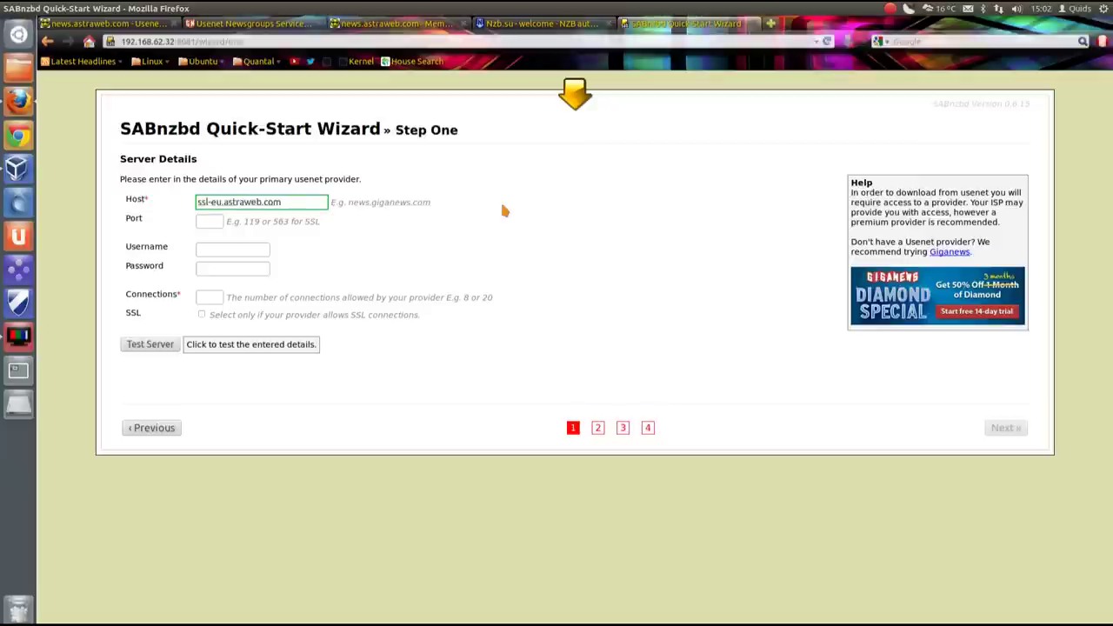
key(Tab)
text(563)
key(ctrl+Page_Up)
key(ctrl+Page_Up)
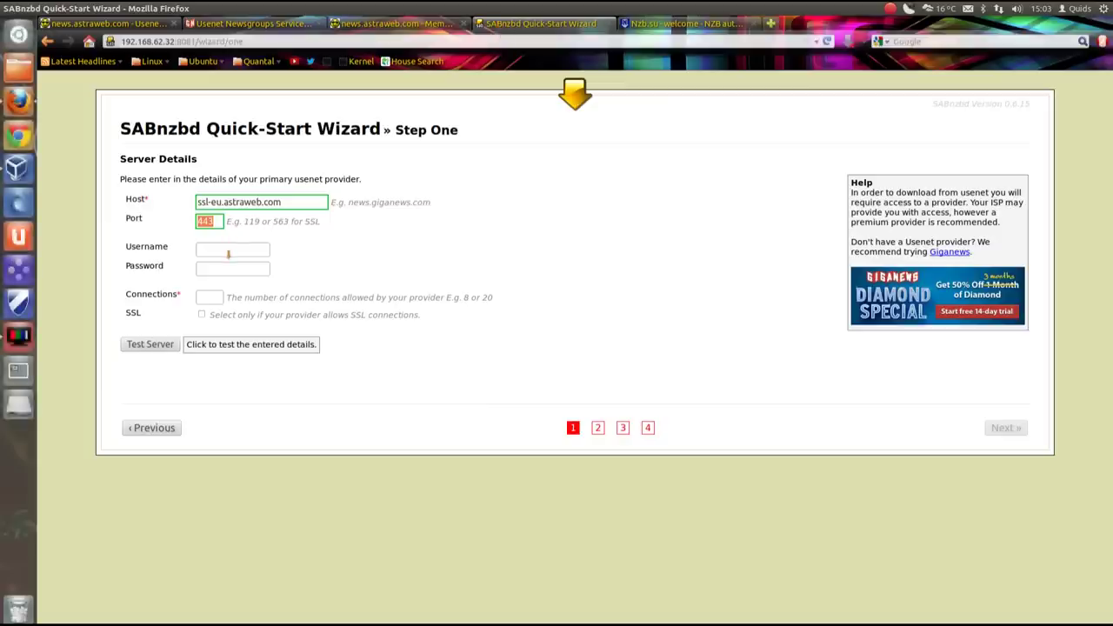
Enter the account credentials, 15 connections and SSL, and test the server successfully.
click(230, 253)
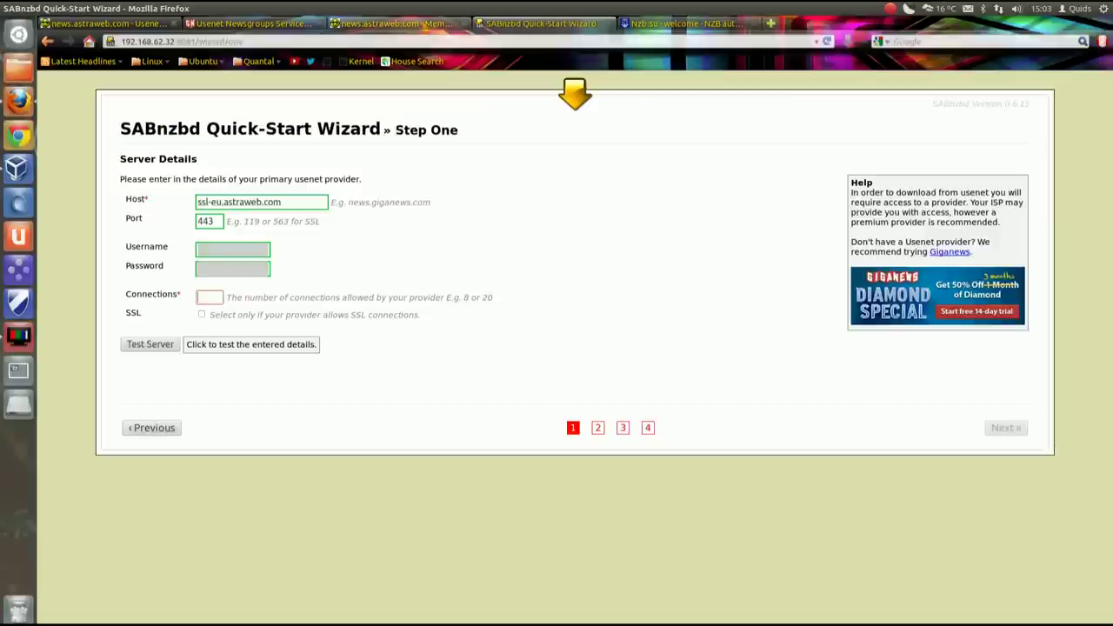
click(400, 24)
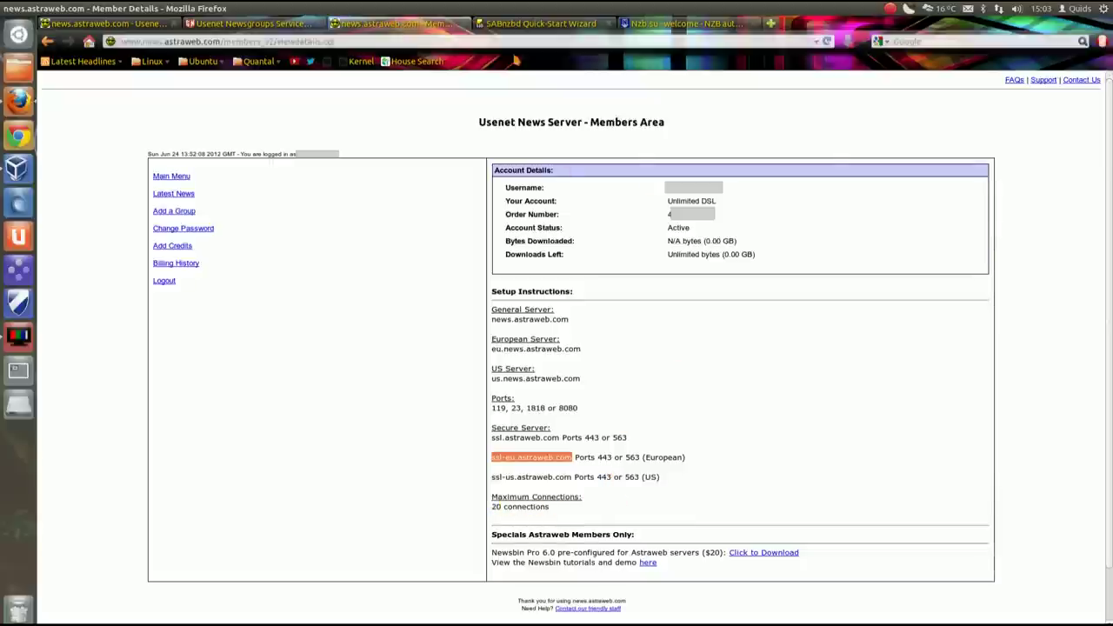
click(578, 23)
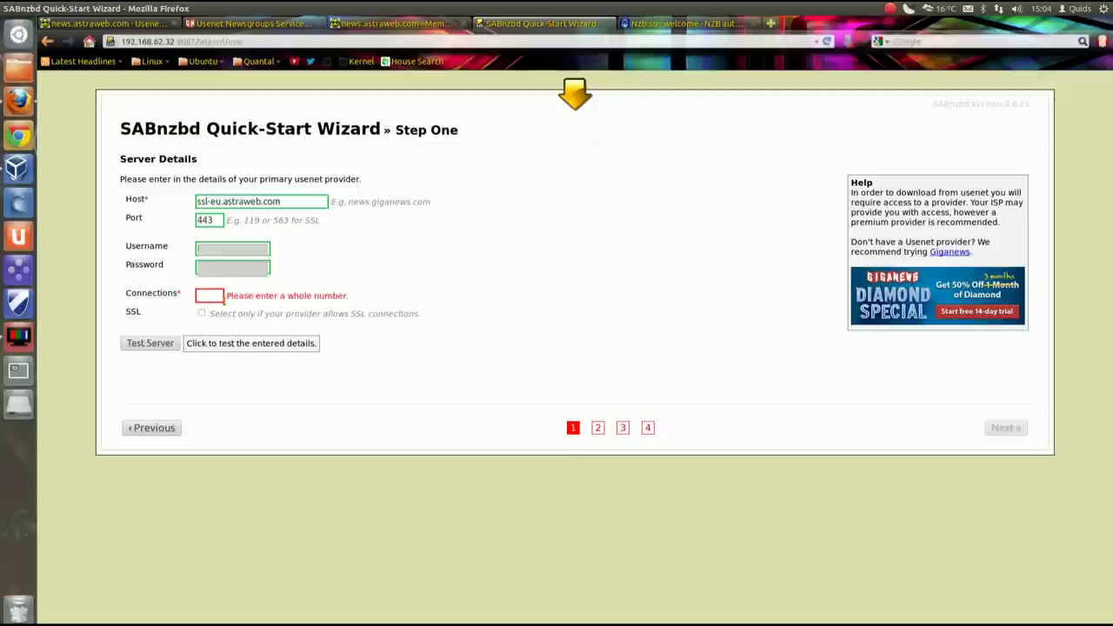
text(15)
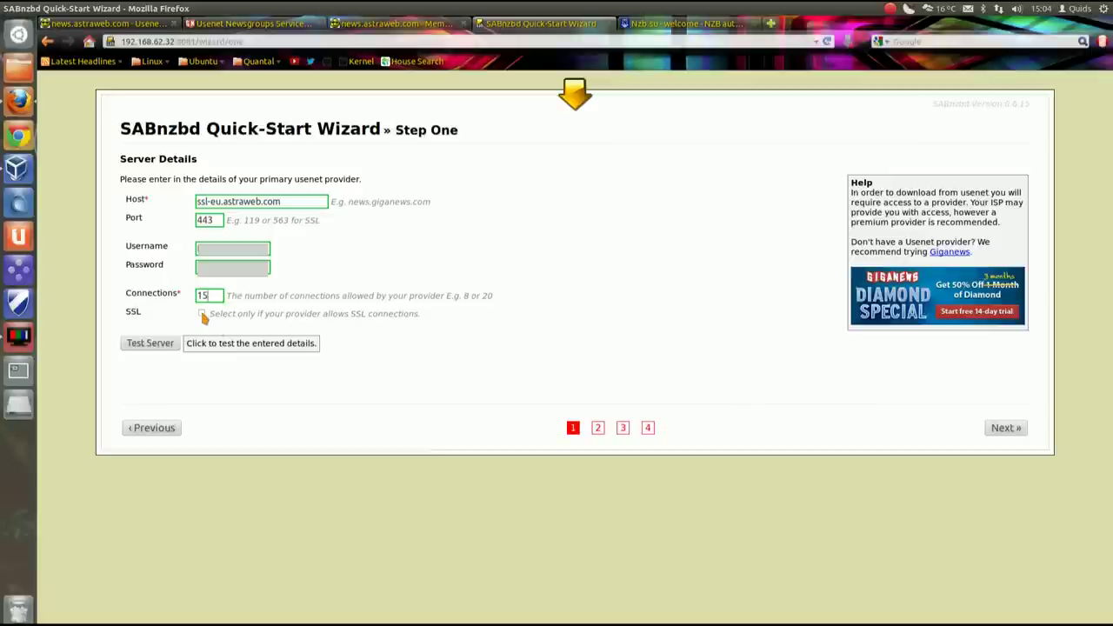
click(202, 314)
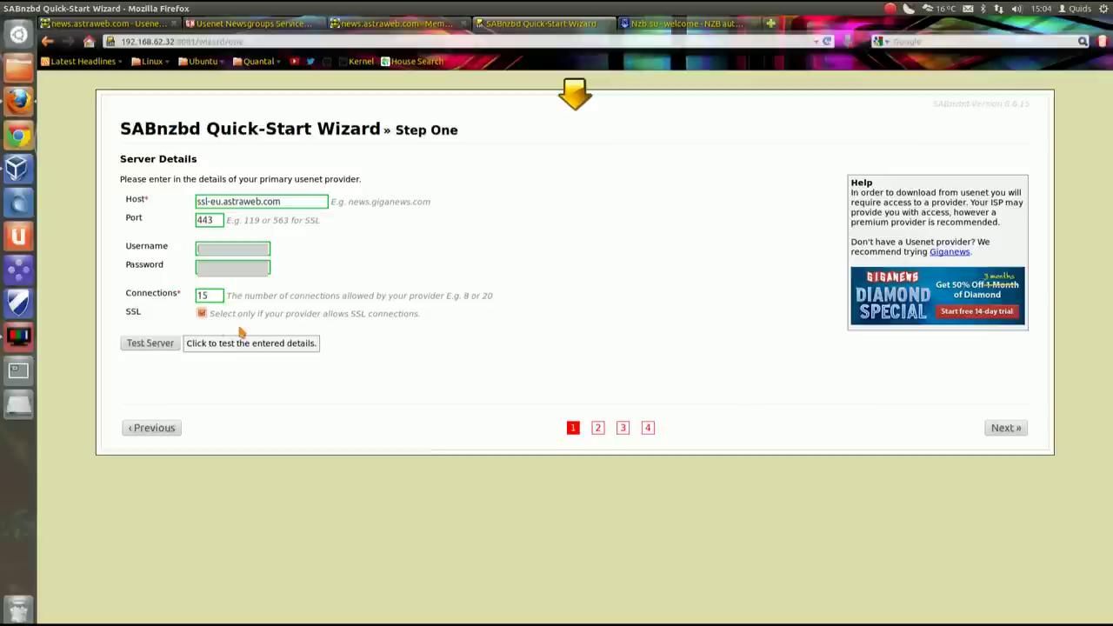
click(167, 345)
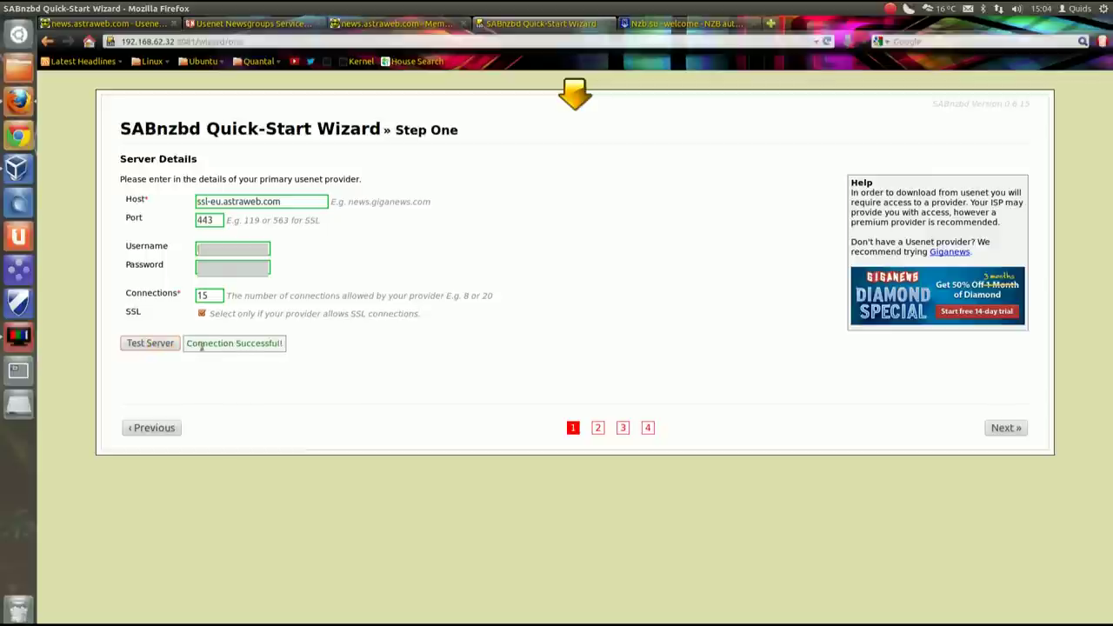
drag(186, 345, 310, 347)
click(321, 346)
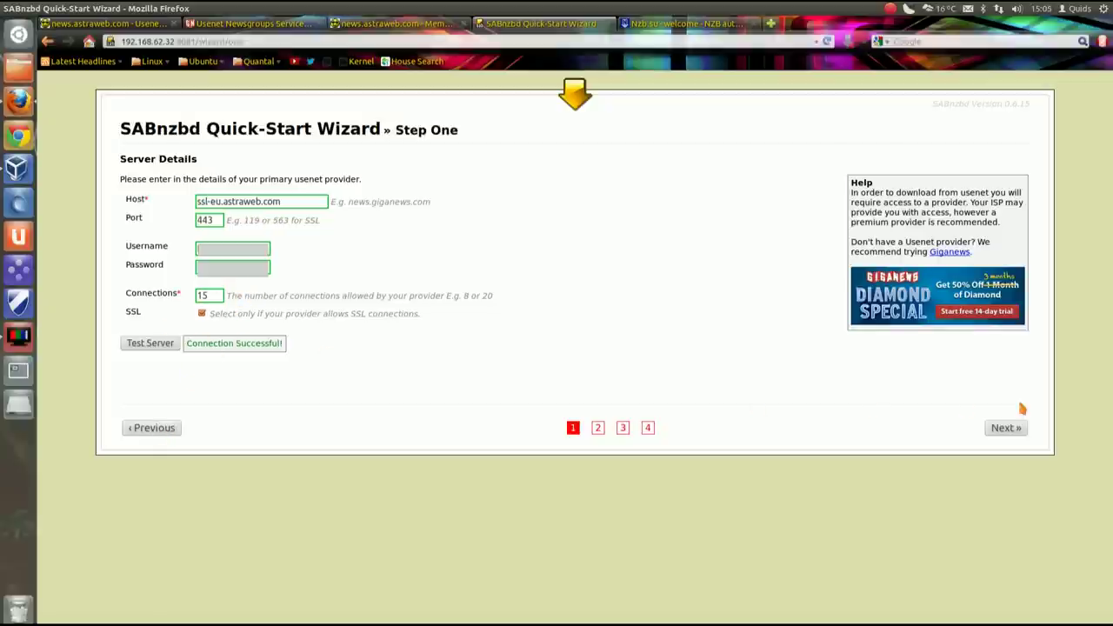
Advance through steps two and three, skip indexers, and open the main SABnzbd interface.
click(1003, 428)
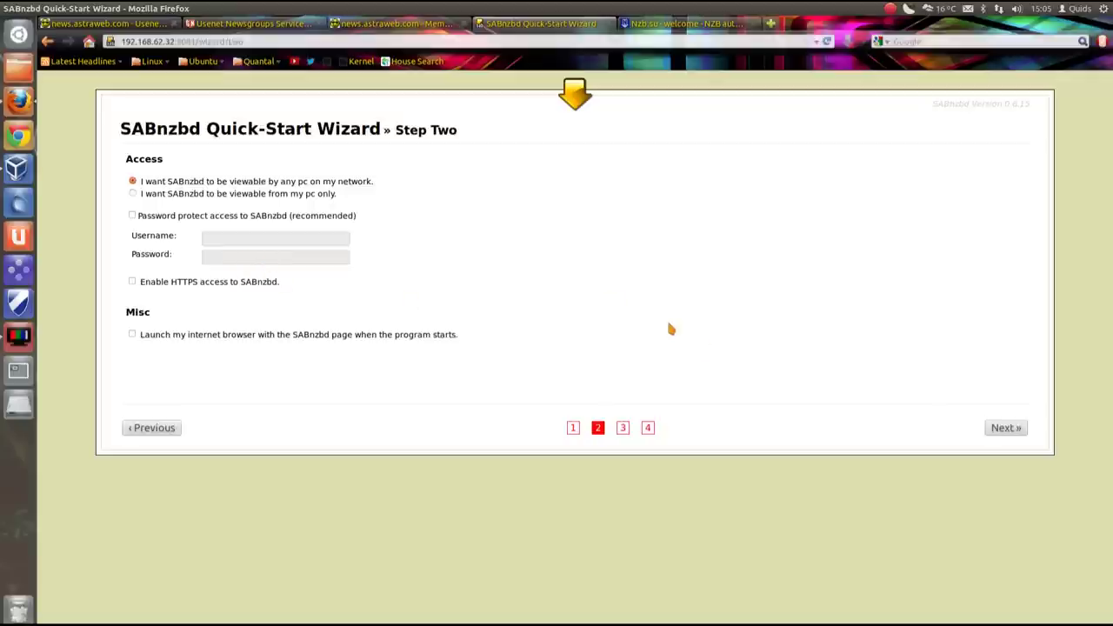
click(1006, 427)
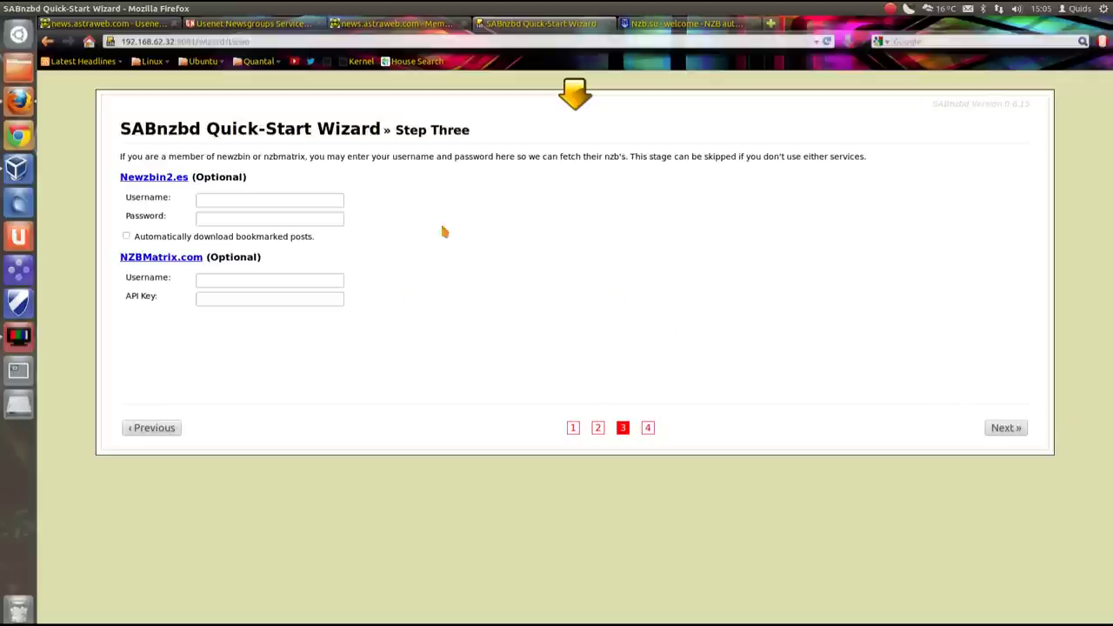
click(1008, 428)
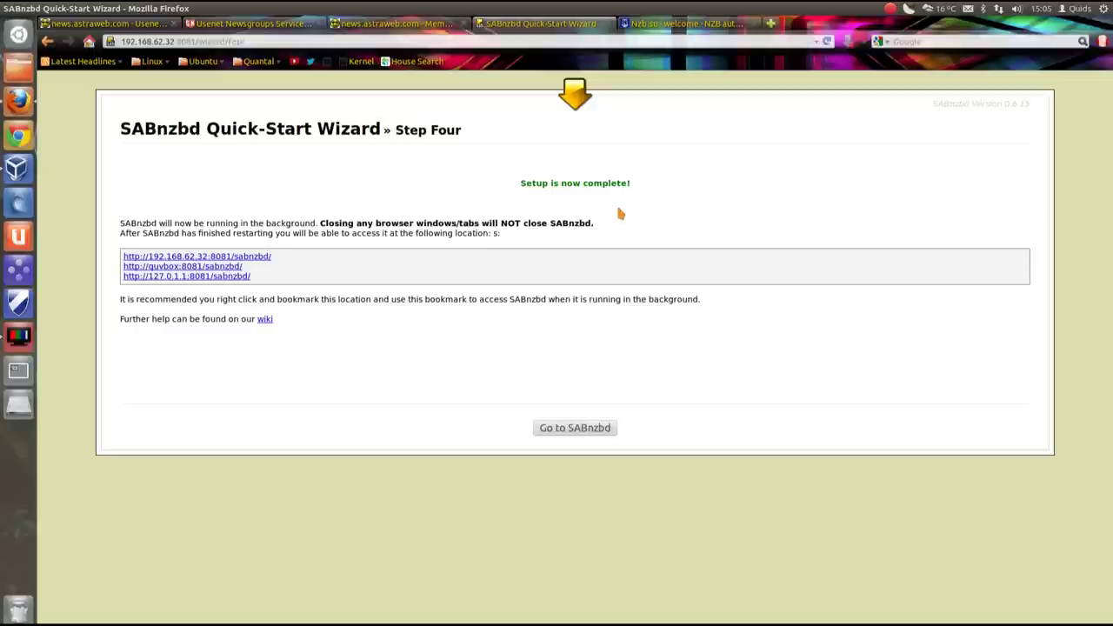
click(590, 428)
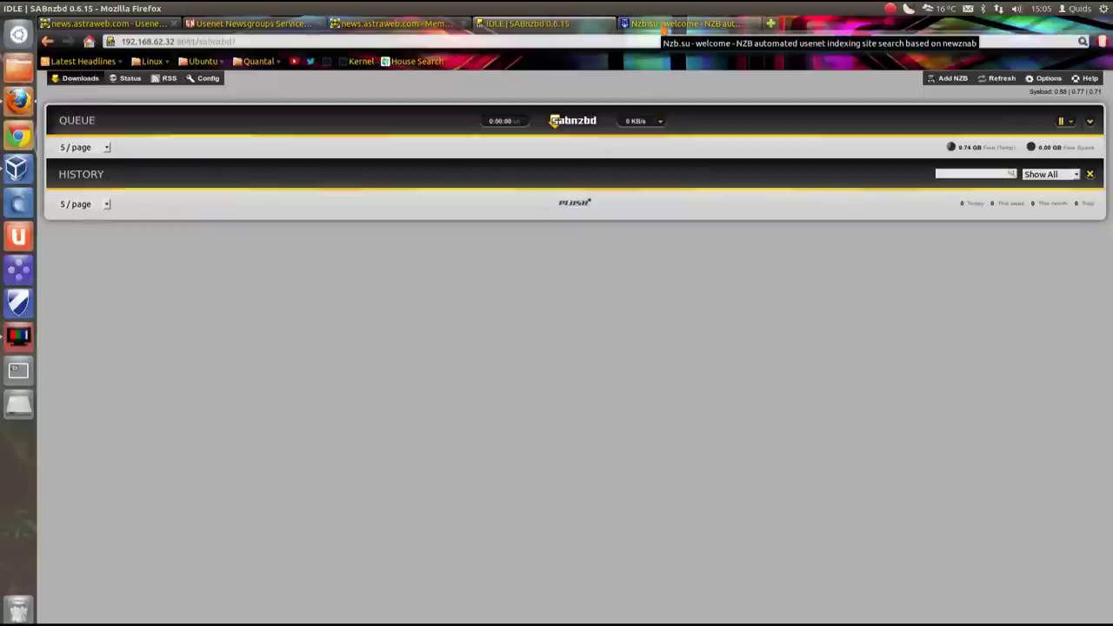
click(661, 24)
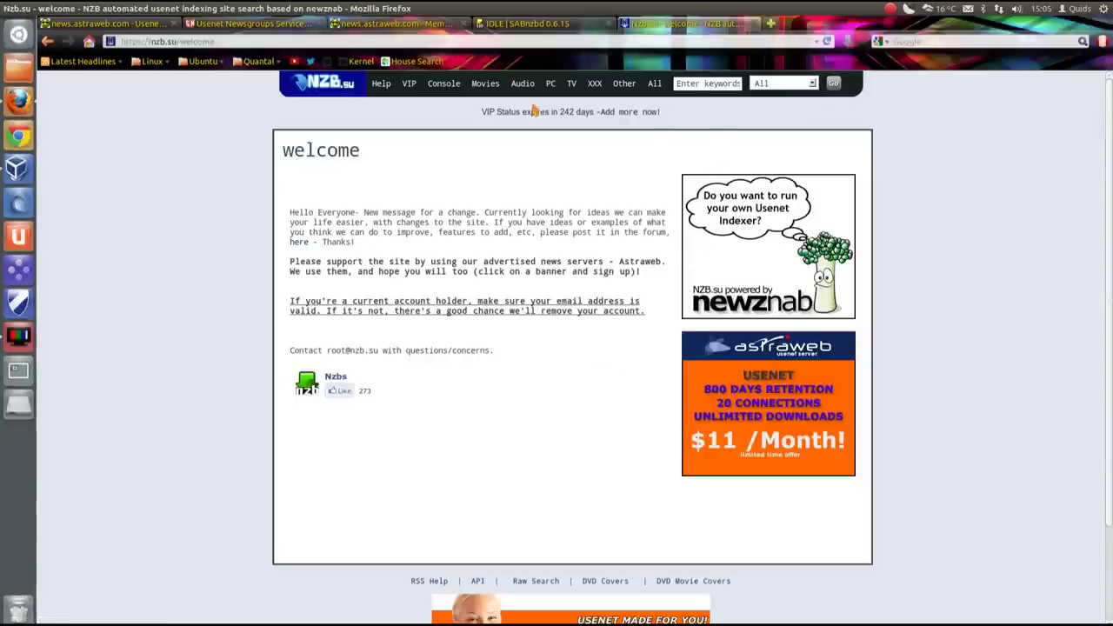
Find Stereo for Two - Future Sense in Nzb.su's audio releases and save its .nzb.
mouse_move(521, 91)
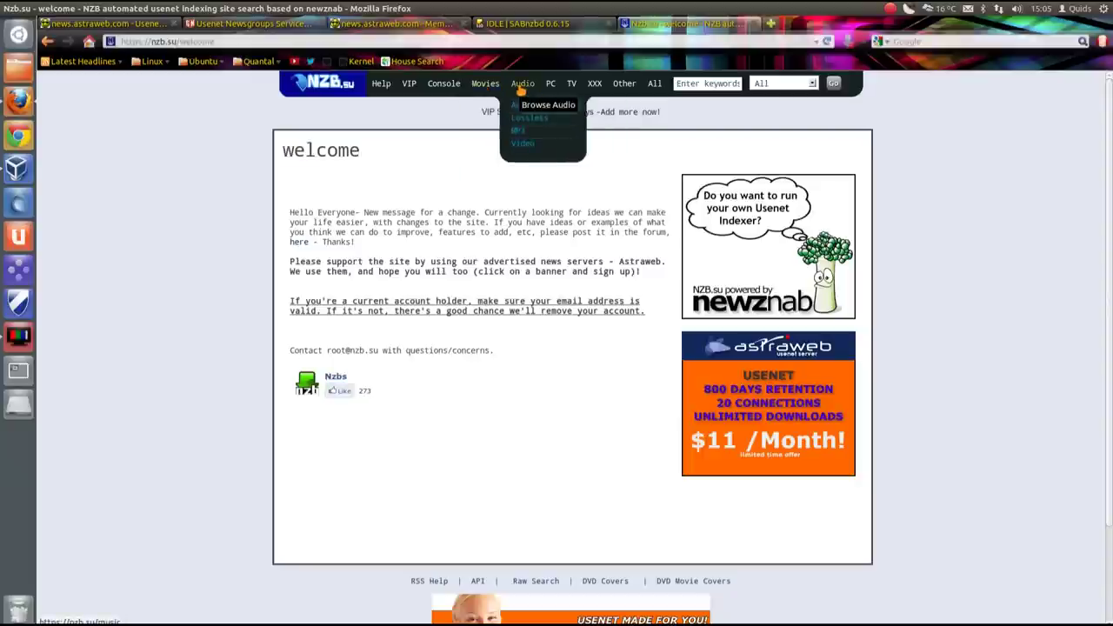
click(521, 87)
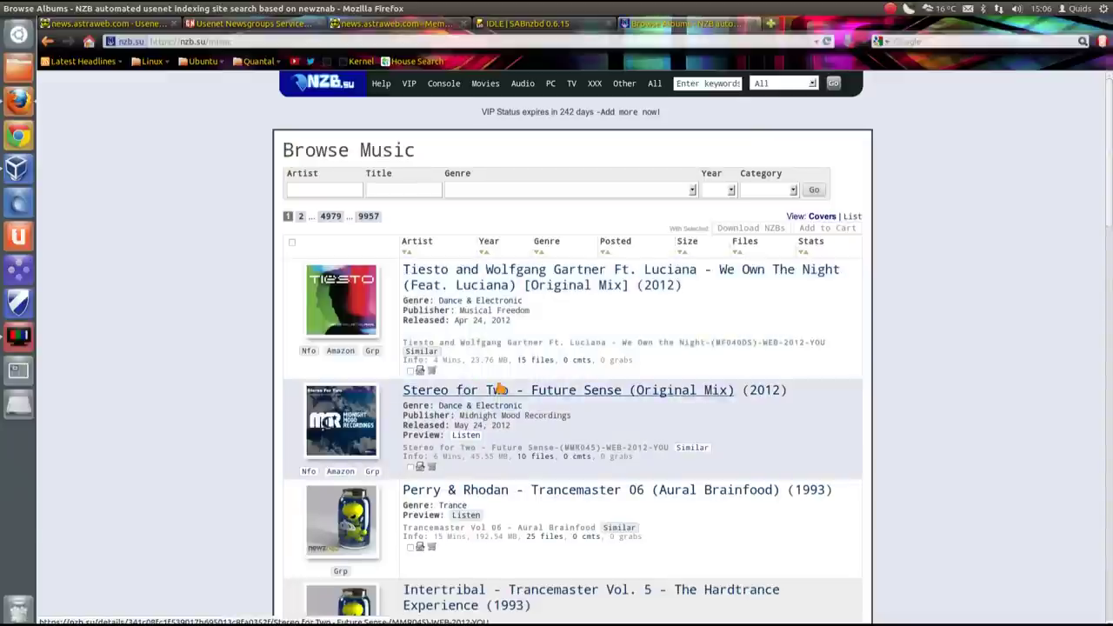
scroll(493, 340, down, 4)
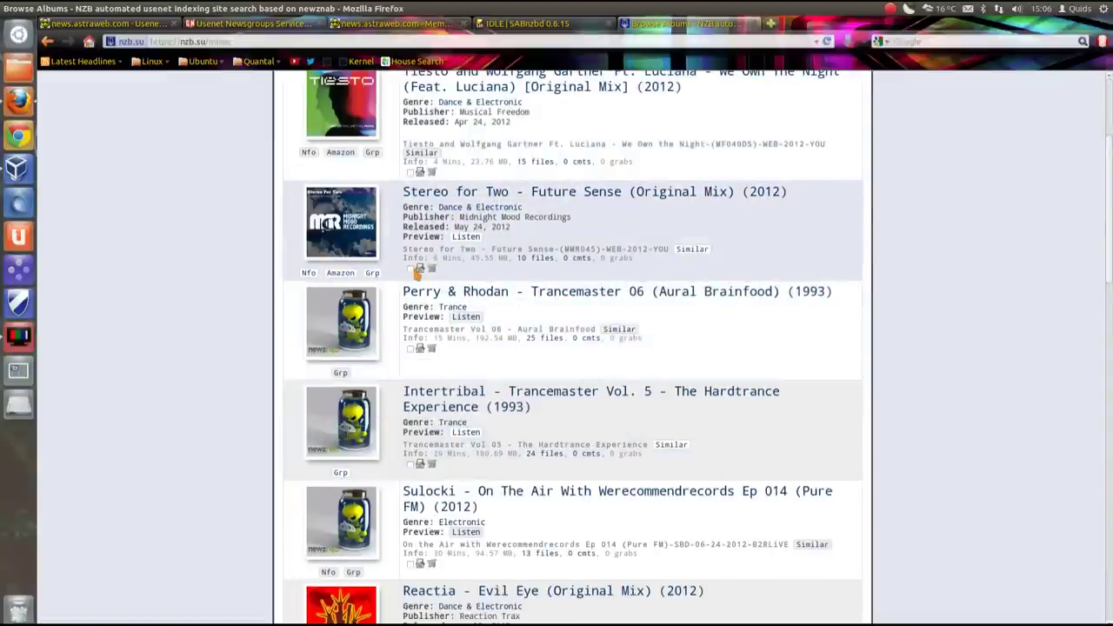
click(431, 196)
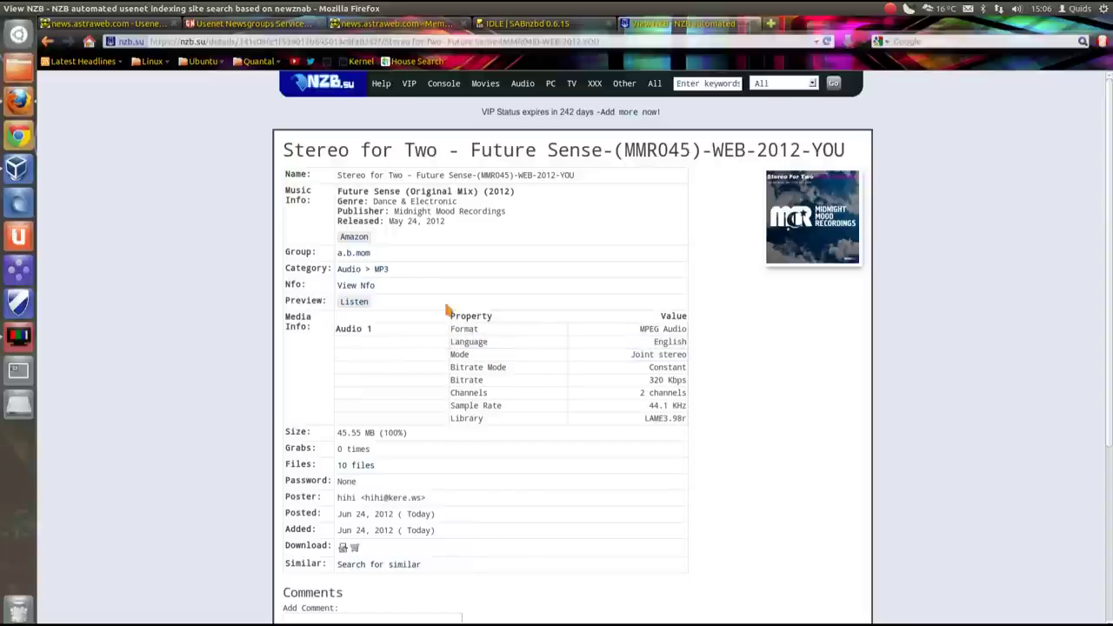
scroll(439, 313, down, 5)
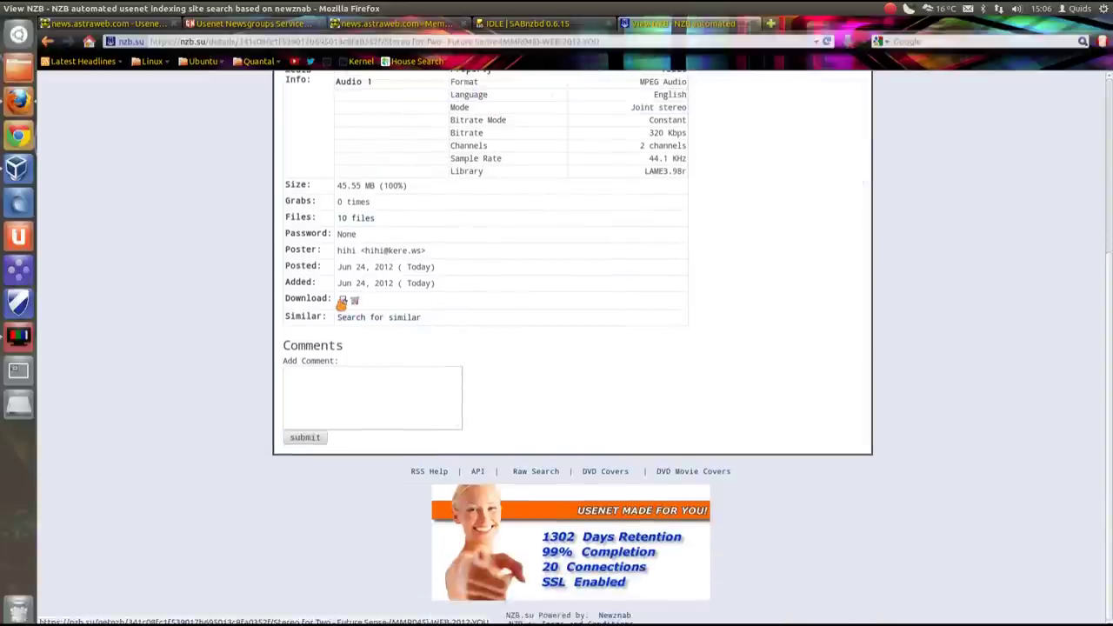
click(342, 301)
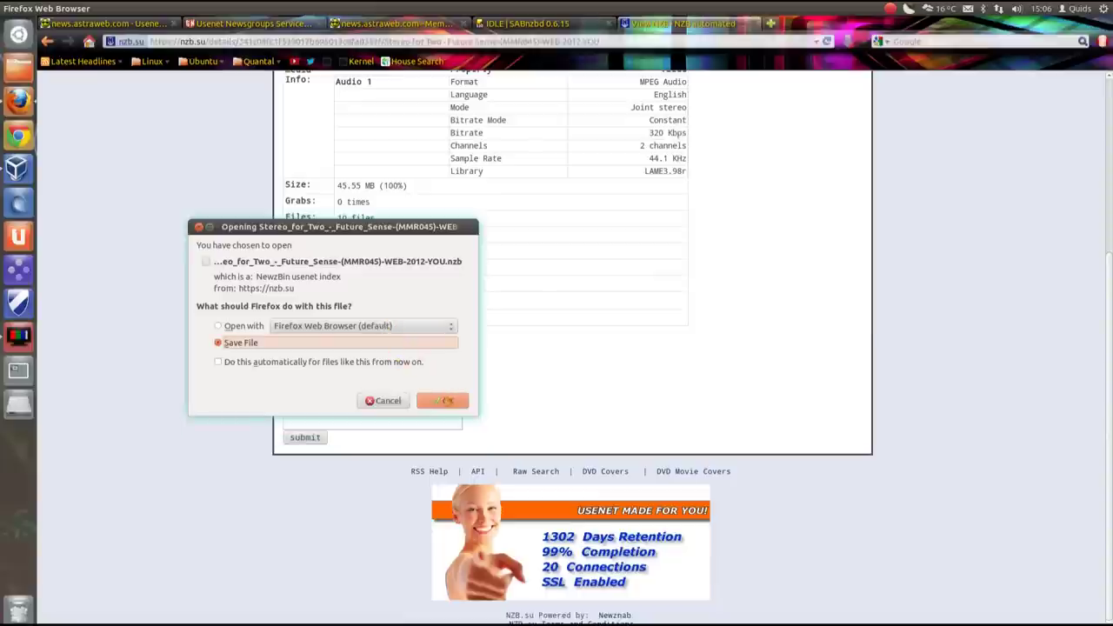
click(445, 403)
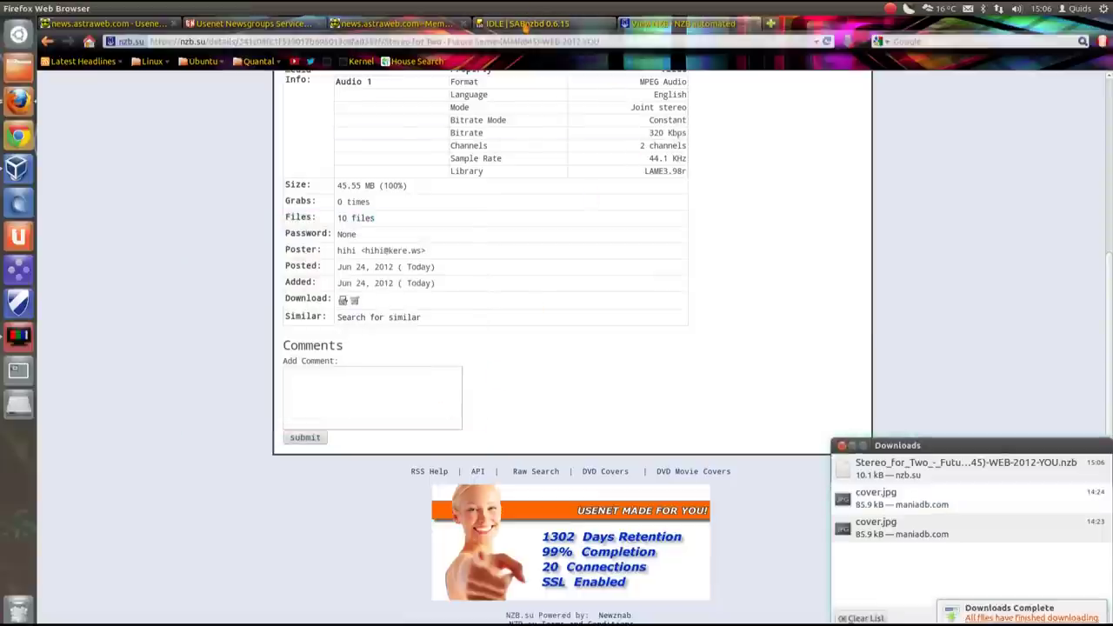
click(526, 24)
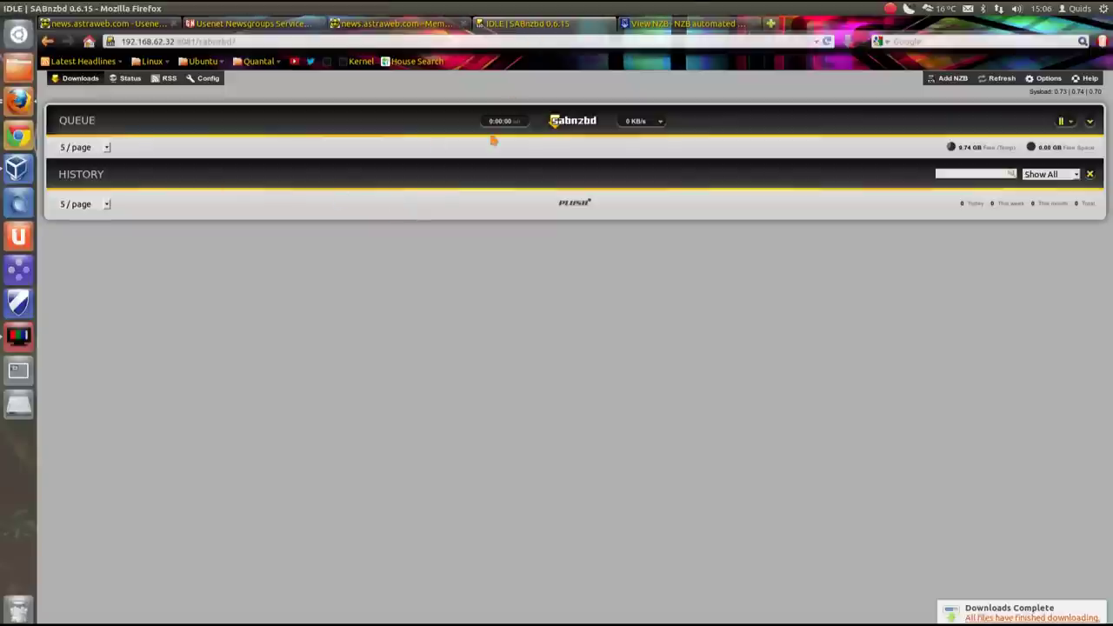
Upload the Stereo_for_Two .nzb from Downloads through the Add NZB form.
click(950, 78)
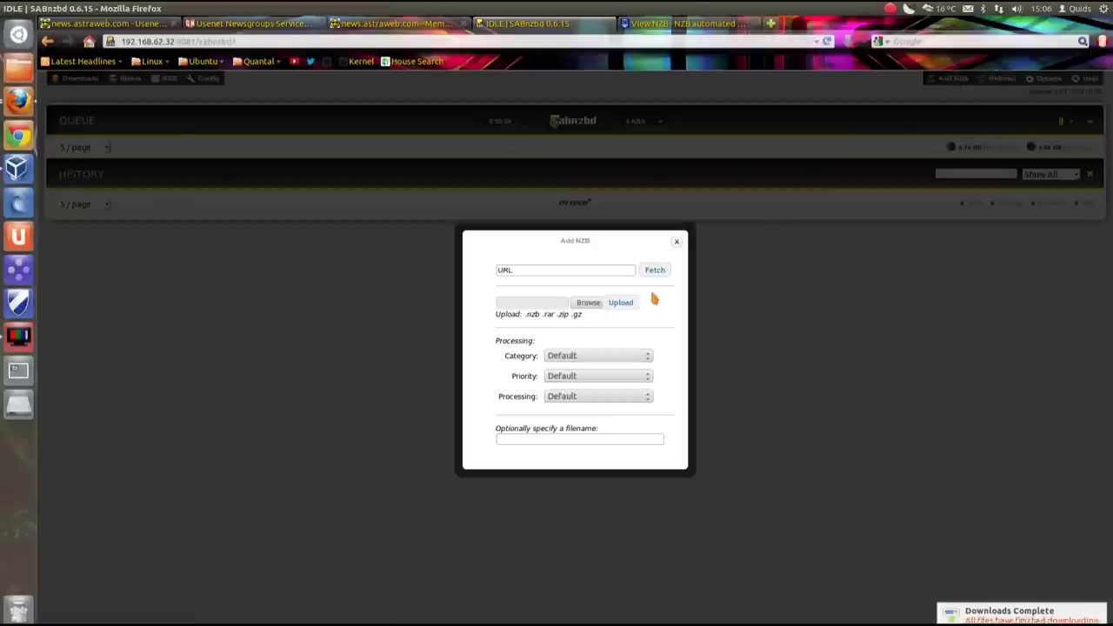
click(589, 305)
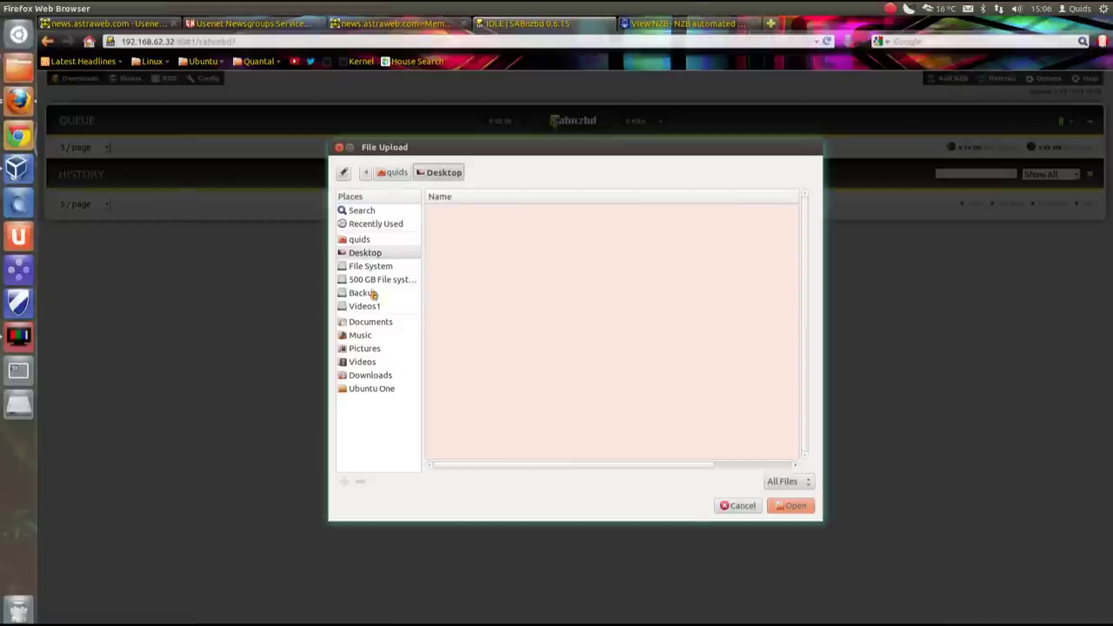
click(368, 375)
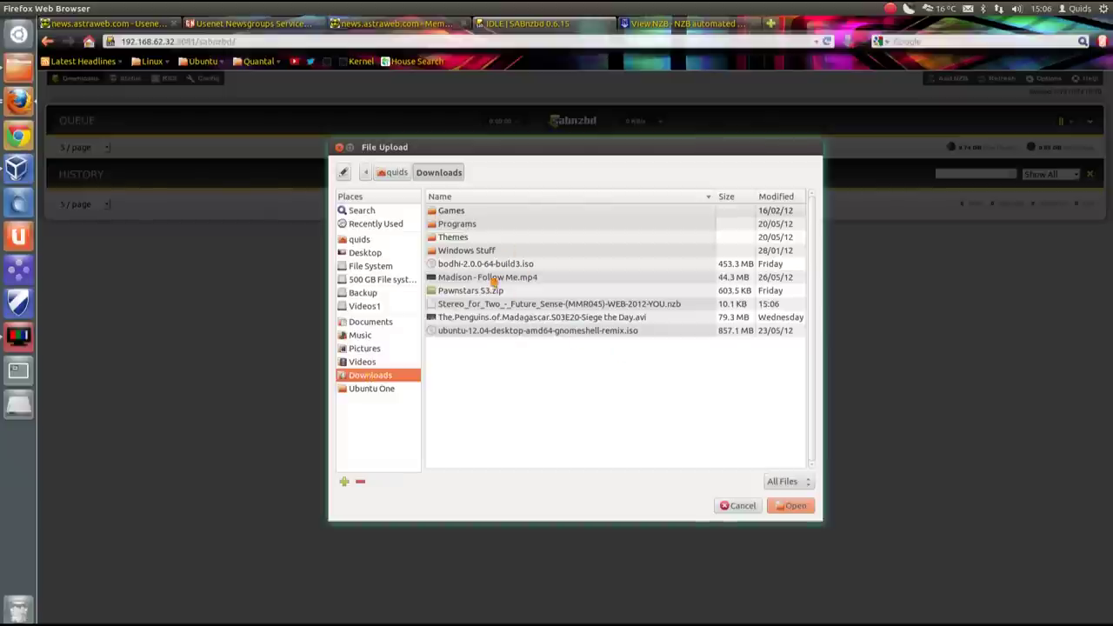
click(499, 304)
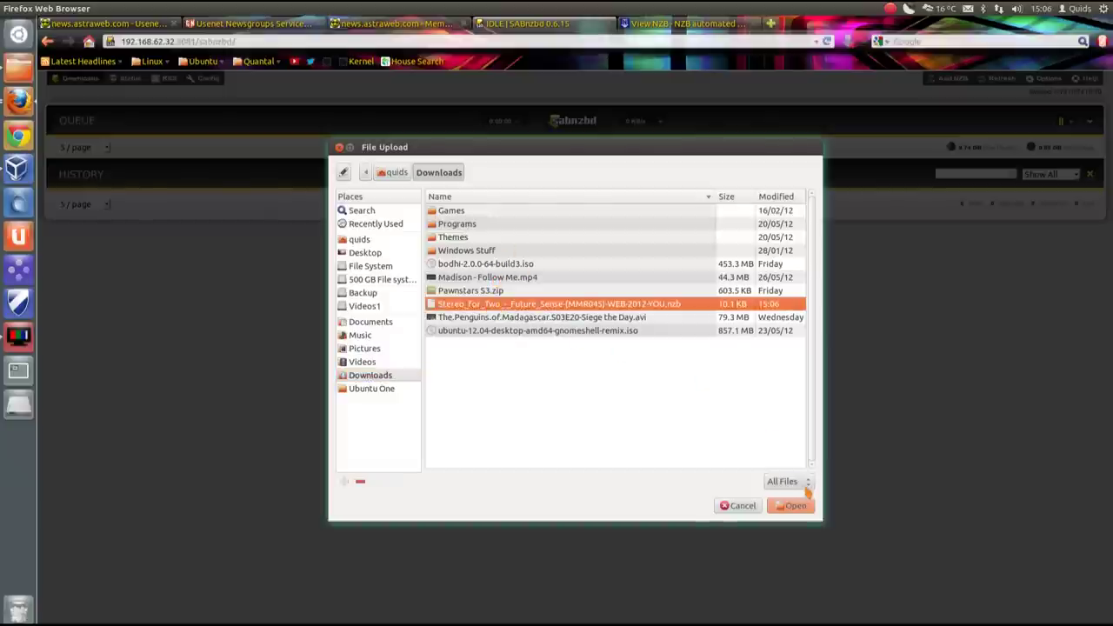
click(797, 505)
click(621, 303)
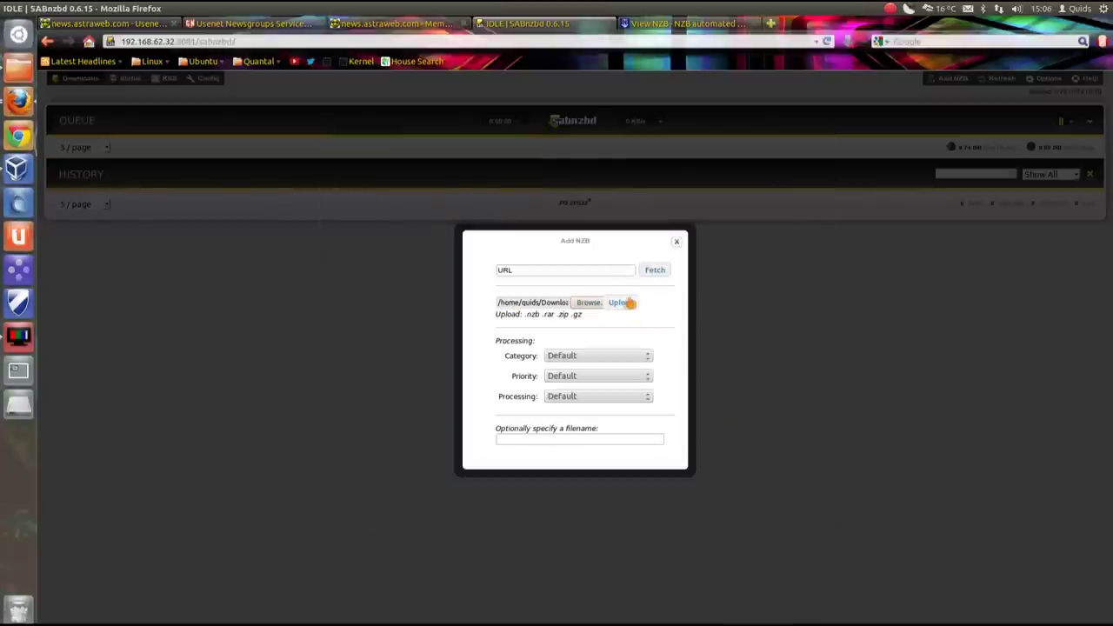
click(676, 241)
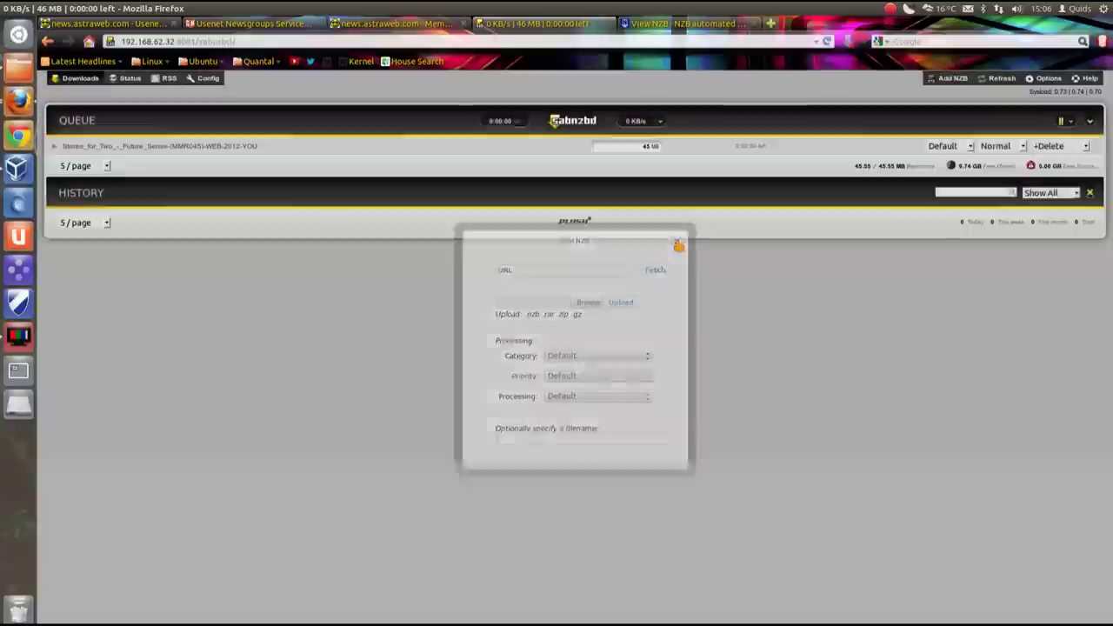
mouse_move(1031, 168)
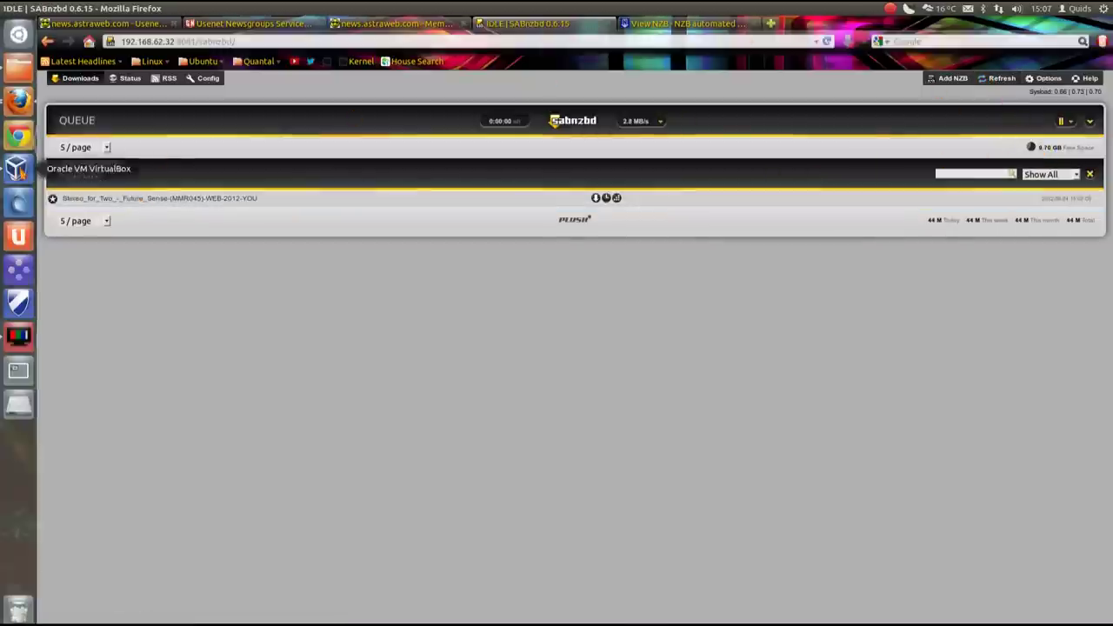
In the VM, open Home > Downloads > complete > Stereo_for_Two, then play and pause the Close Your Mind mp3.
click(18, 167)
click(69, 108)
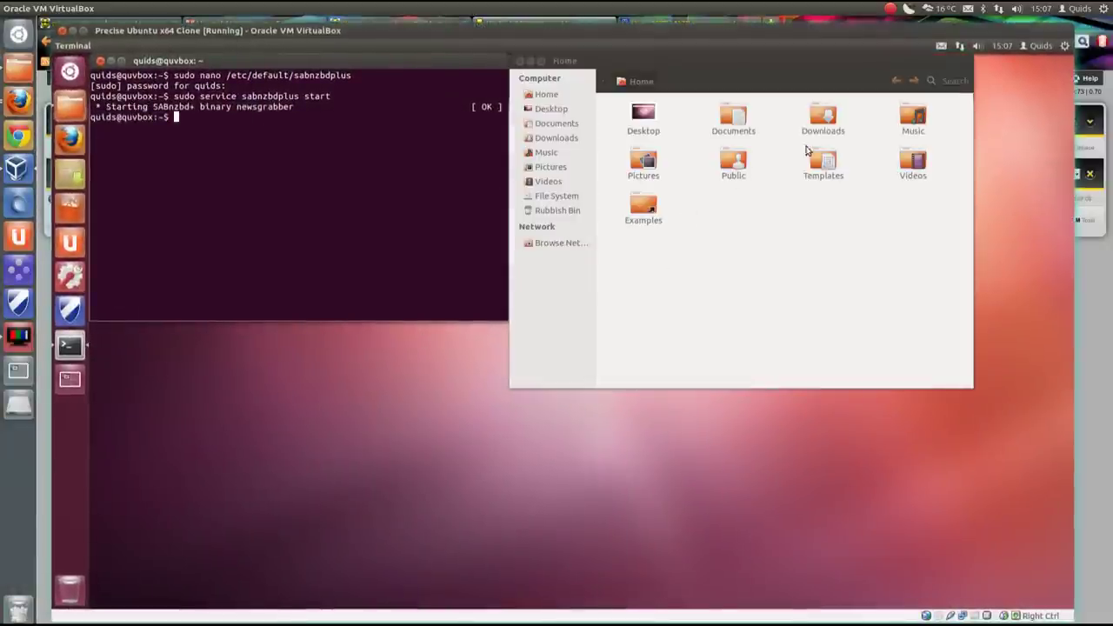
double_click(821, 122)
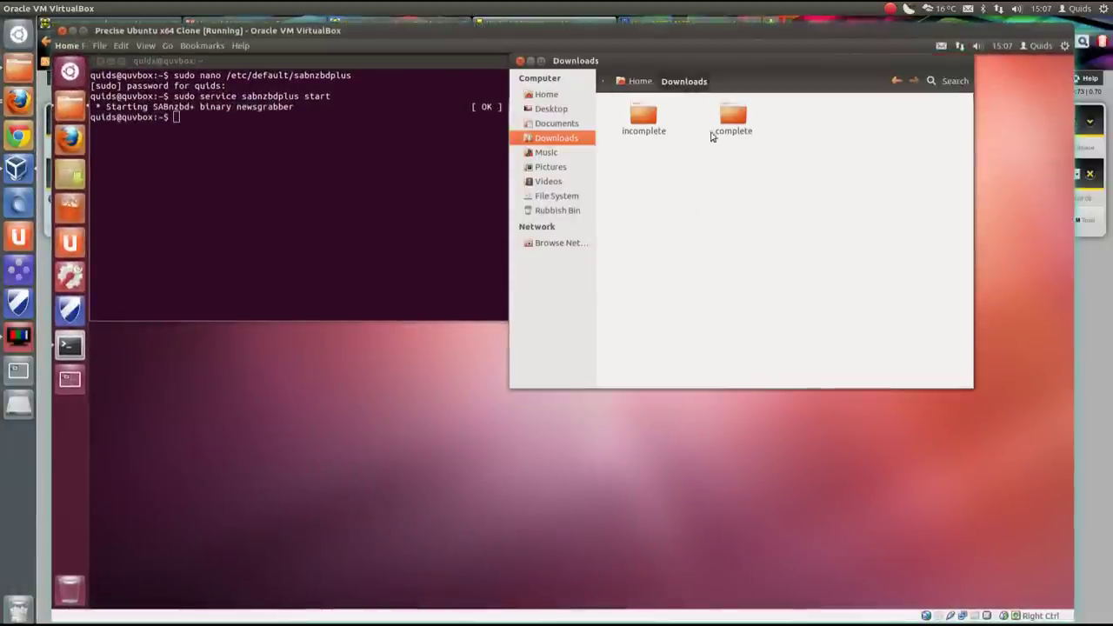
double_click(725, 125)
double_click(644, 121)
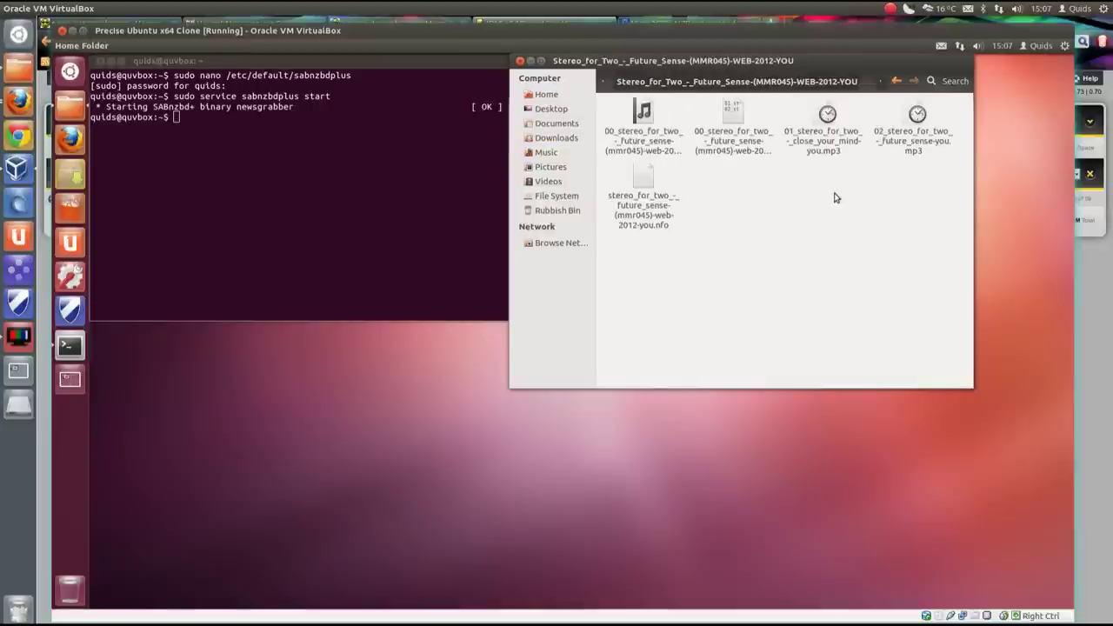
double_click(822, 122)
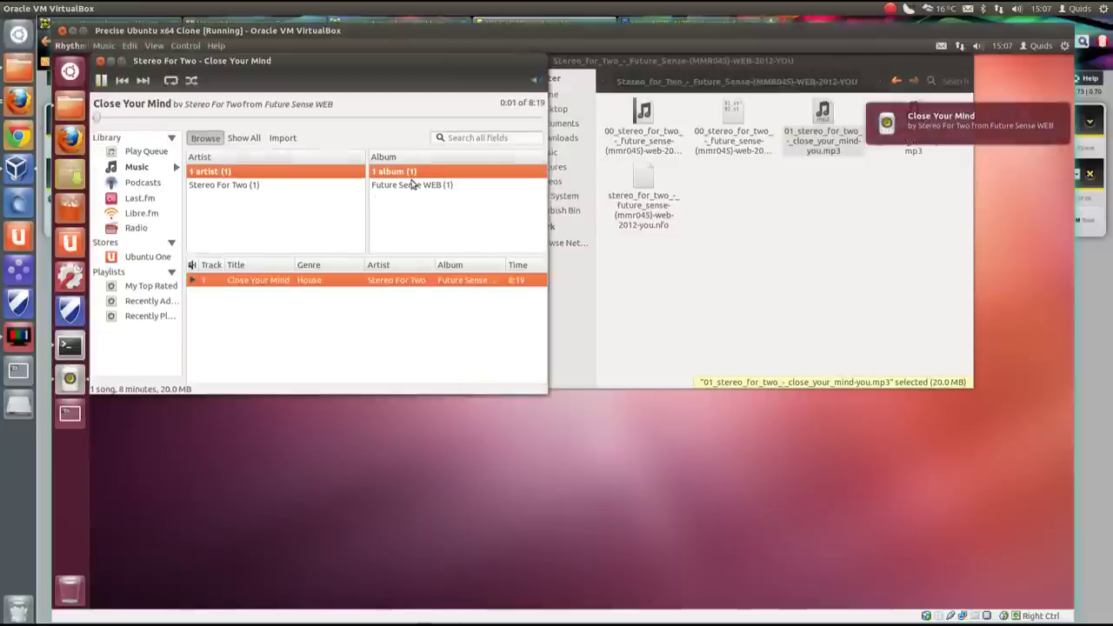
click(101, 80)
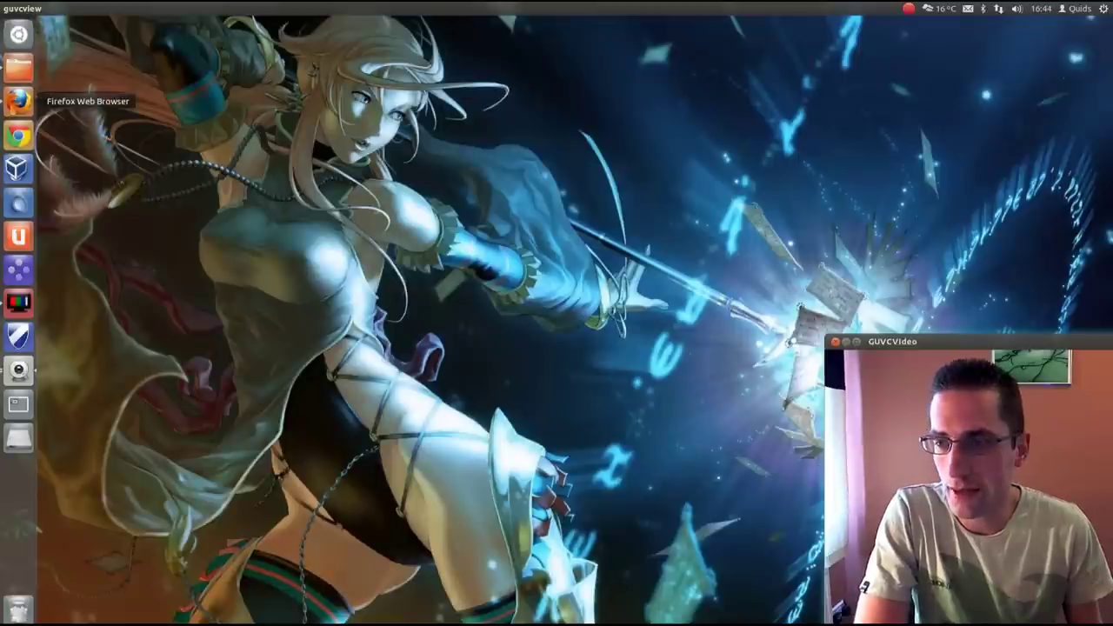
Bring up Firefox showing the nas.local SABnzbd 0.7.0 history of TV downloads.
click(19, 101)
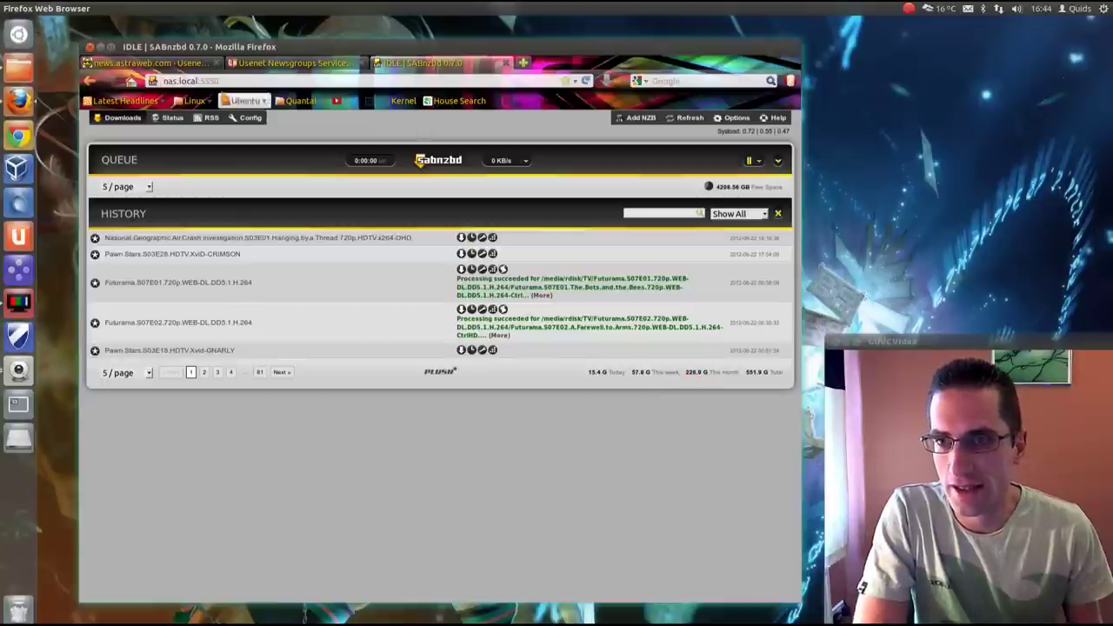
Launch the Home Folder file manager, showing the NAS rdisk Downloads folder over SFTP.
click(18, 68)
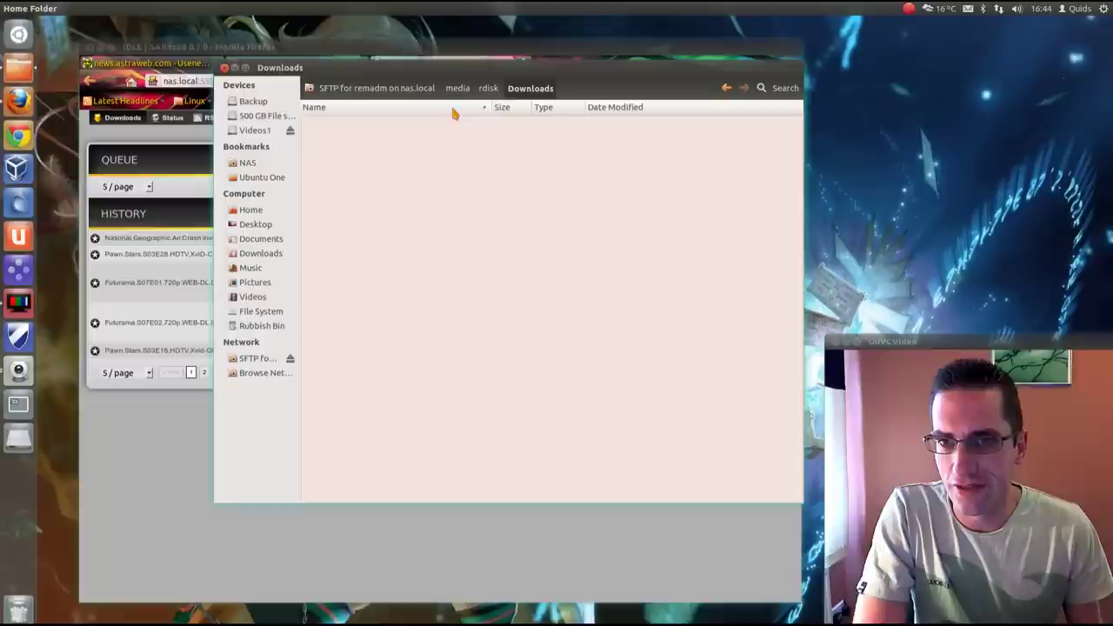
Browse the NAS rdisk share's TV and Movies folders, then close Nautilus.
click(485, 90)
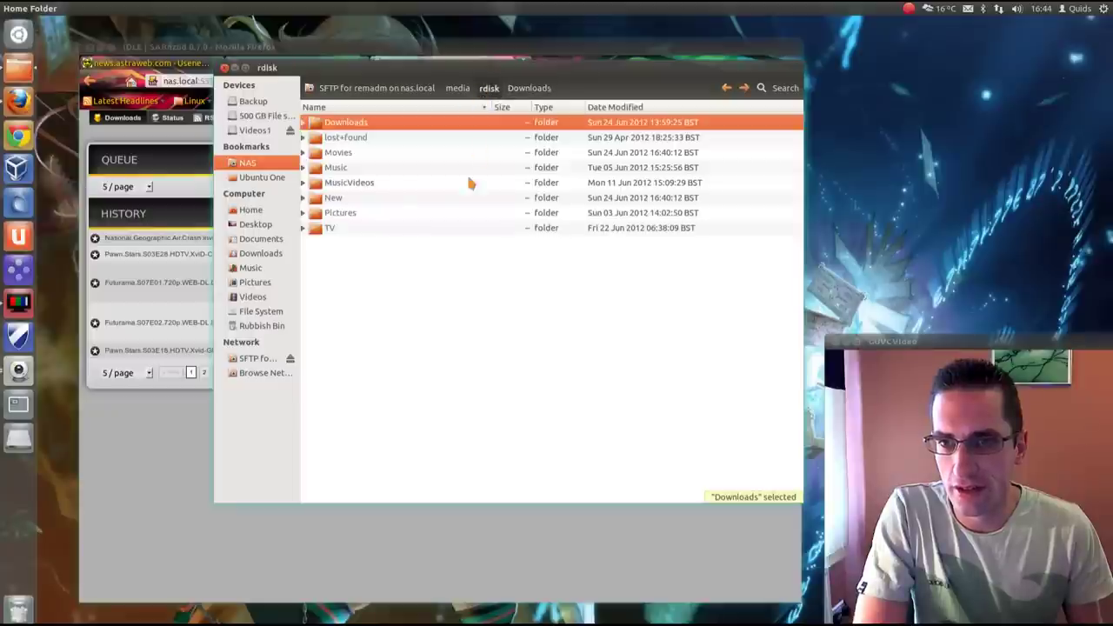
double_click(338, 228)
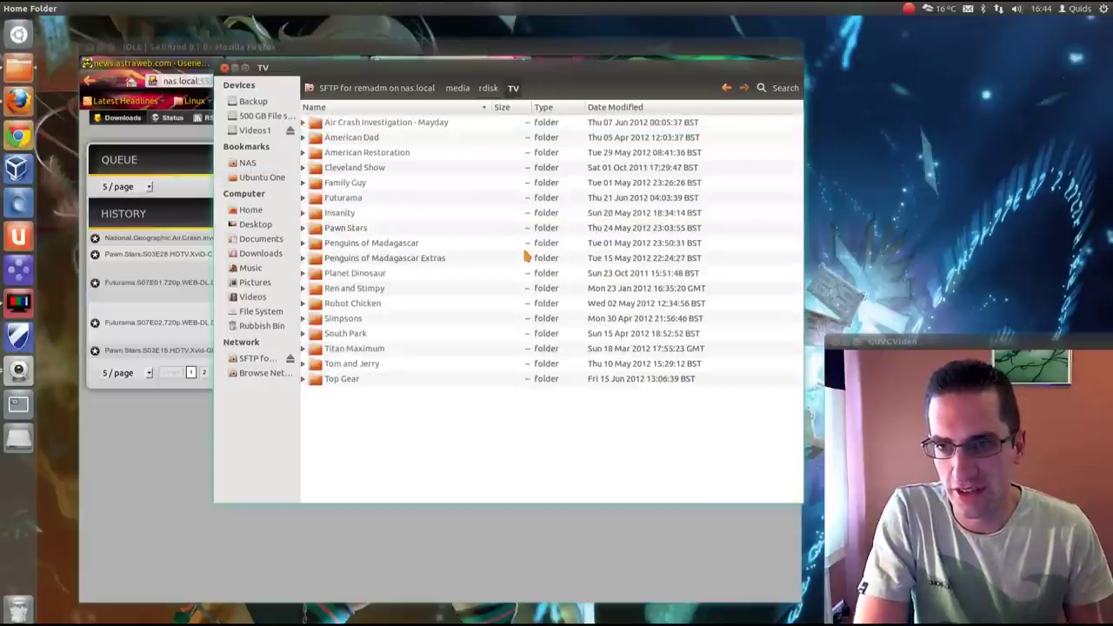
click(488, 88)
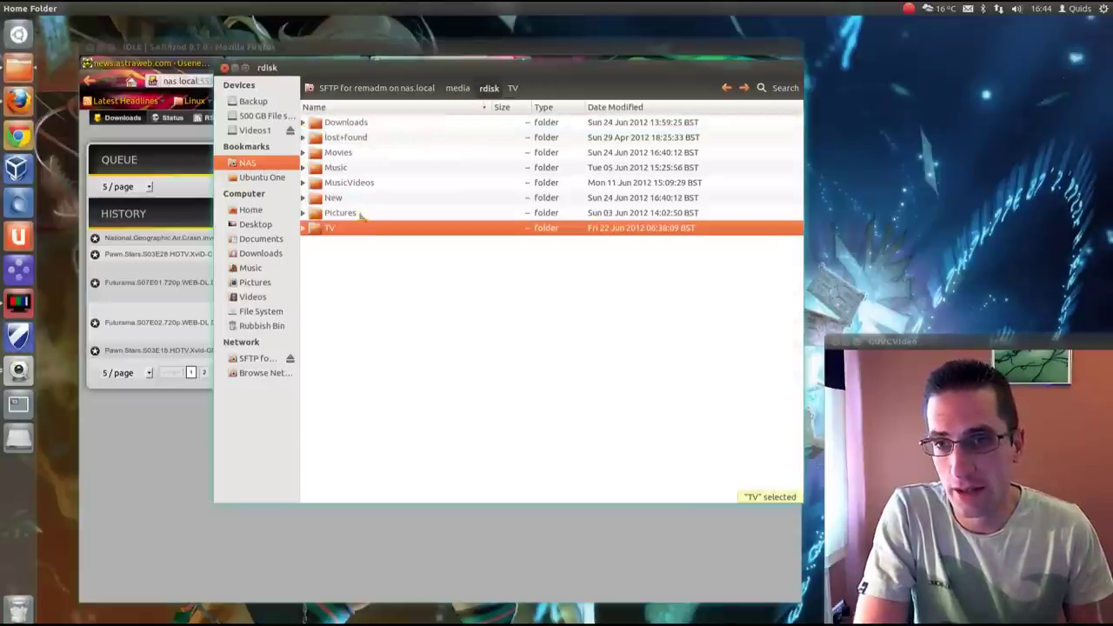
double_click(350, 153)
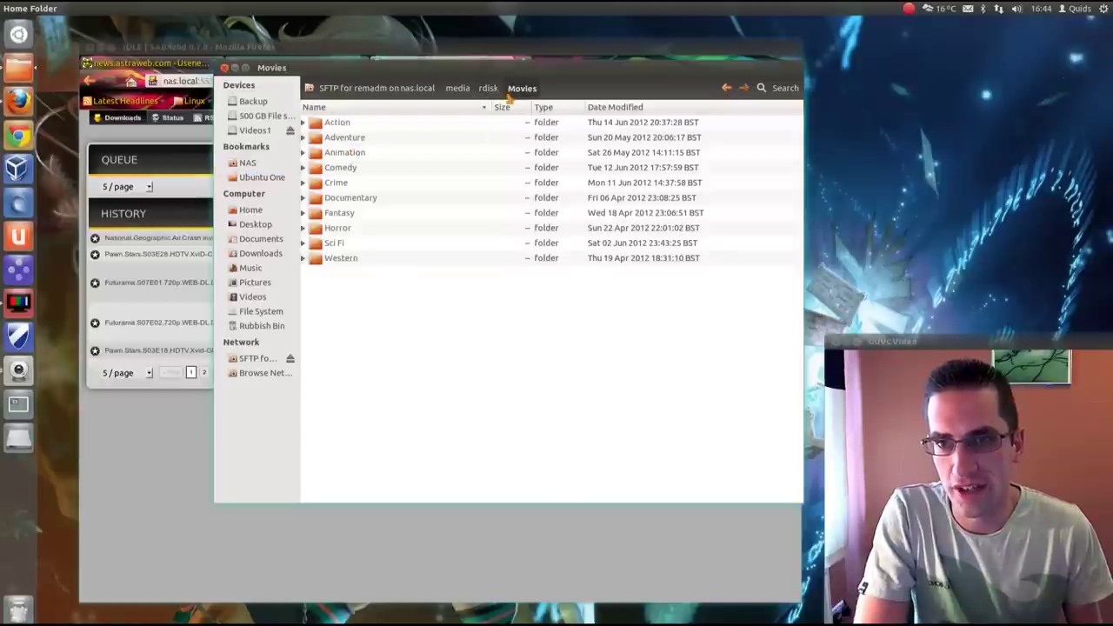
click(233, 67)
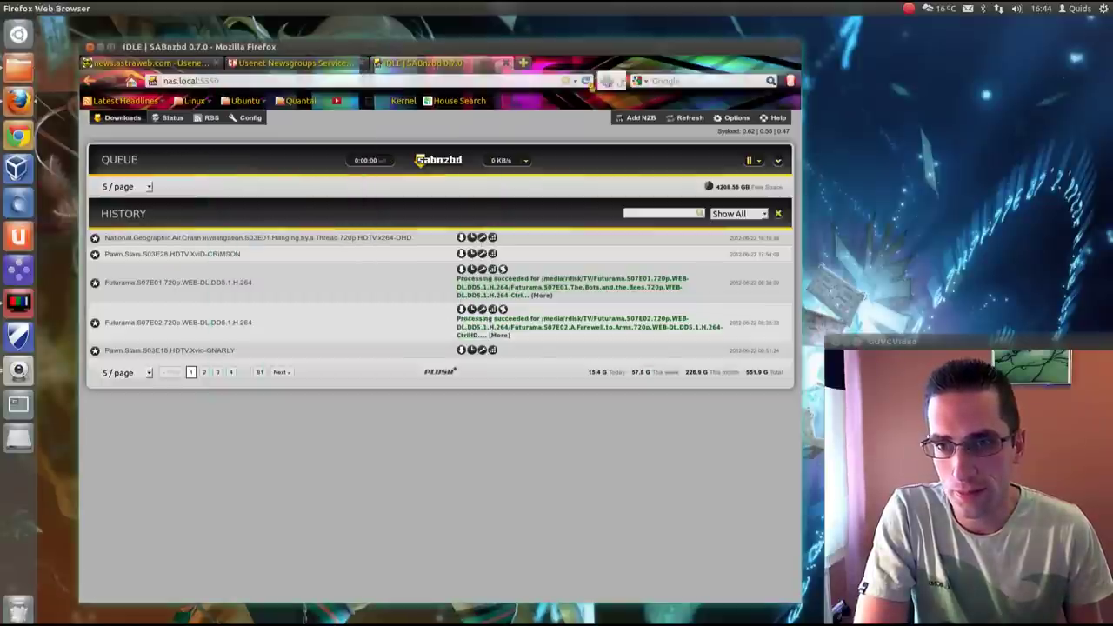
Load Sick Beard's 13-show list from 'nas' in a new tab, then open another blank tab.
click(523, 62)
text(nas)
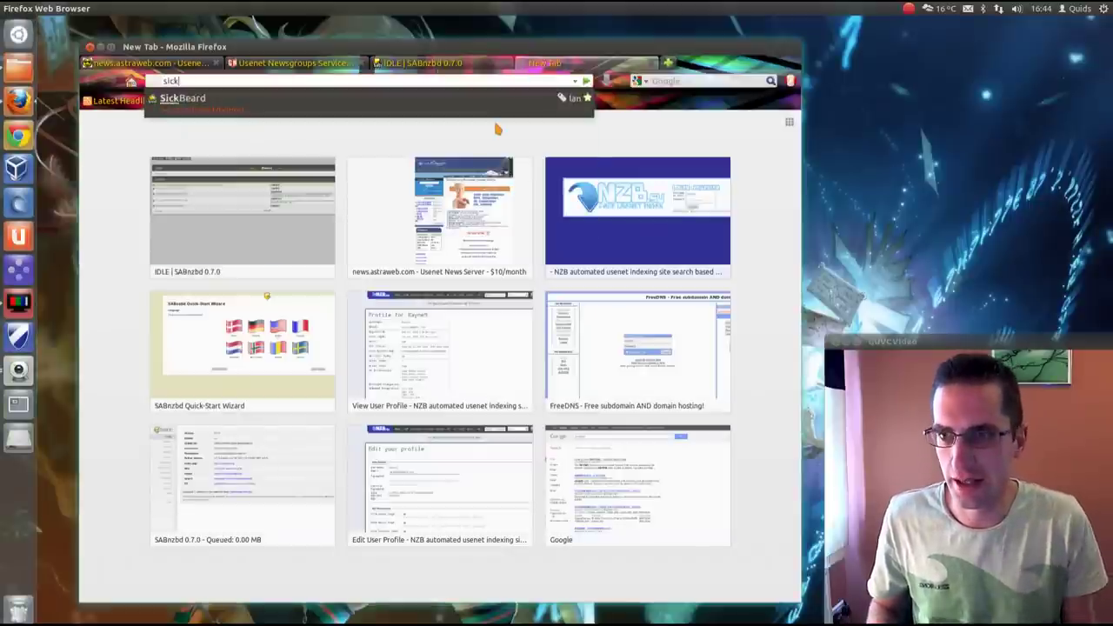
key(Return)
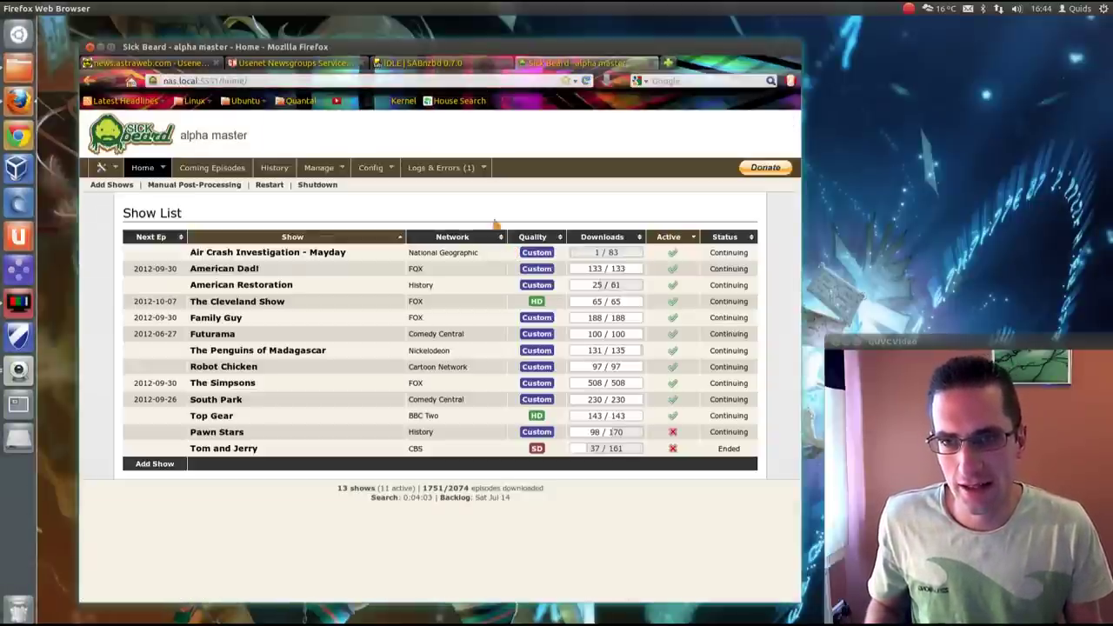
click(668, 63)
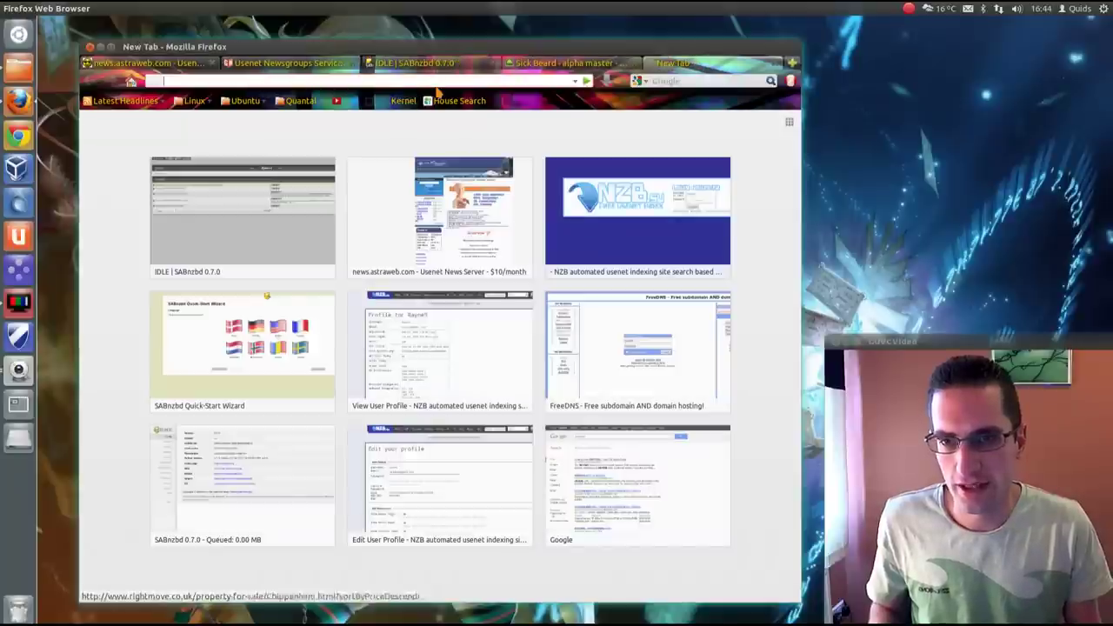
Enter 'cou' and load the suggested CouchPotato page with its Wanted list of 9 movies.
text(cou)
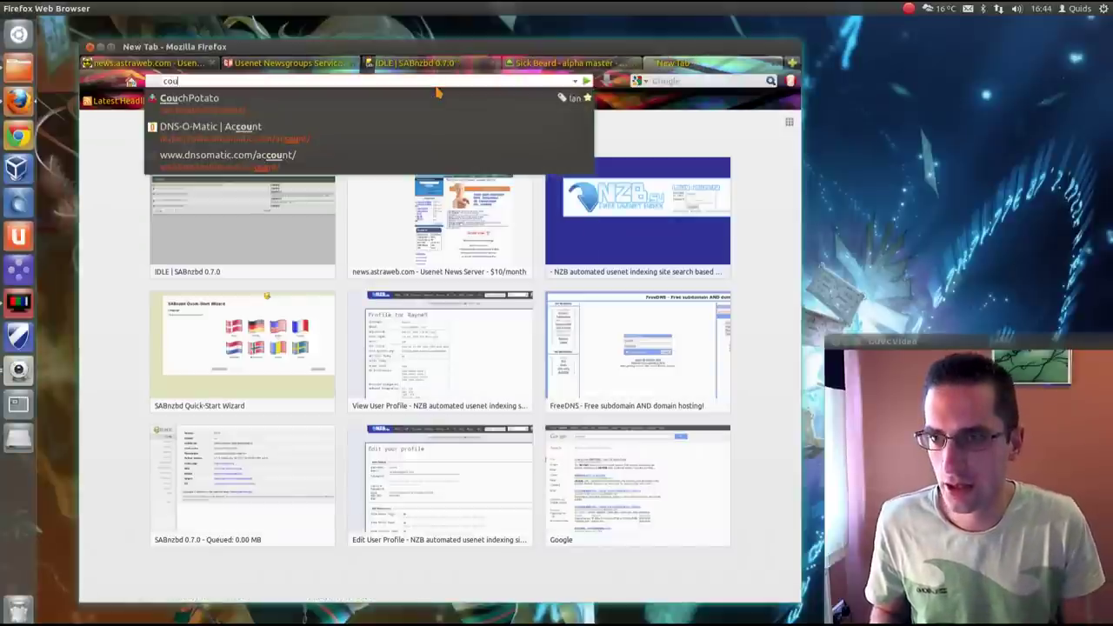
click(428, 95)
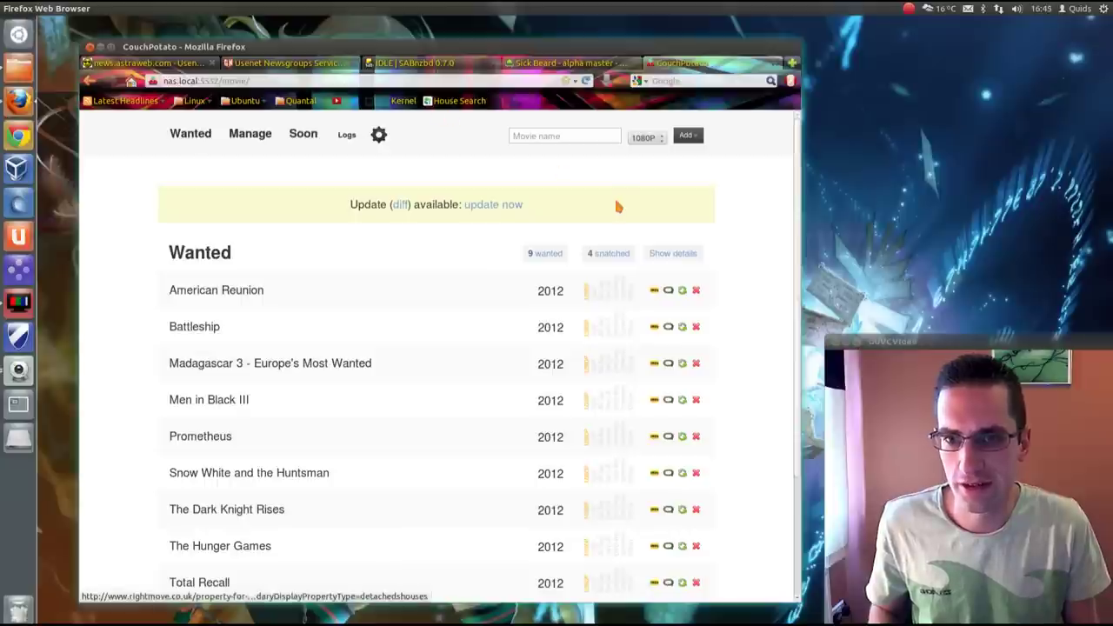